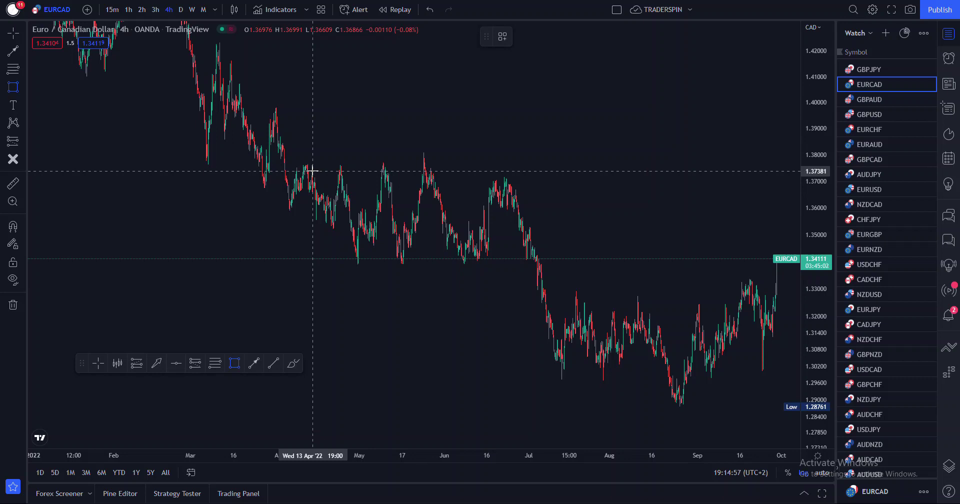
Step: Draw two parallel rising trend lines above the price, from 25 May to 25 July and from 2 June to 3 August
click(273, 363)
click(426, 140)
click(591, 94)
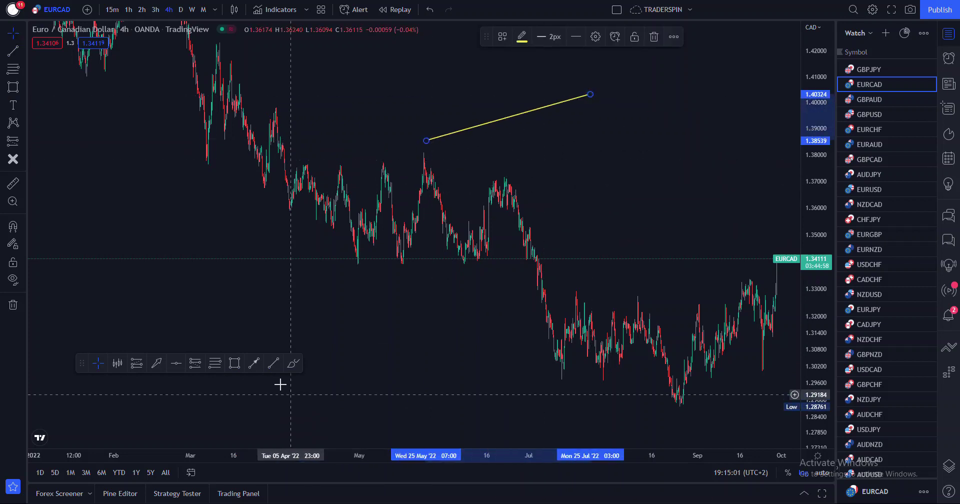
click(448, 193)
click(618, 153)
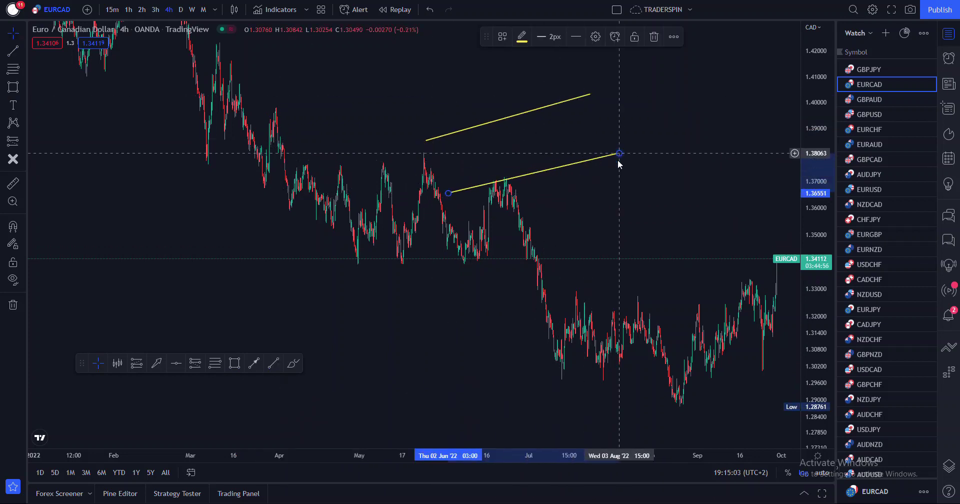
Step: Brush a zigzag price path through the rising channel that breaks below it, and remove all drawings from the chart
click(293, 363)
mouse_move(451, 191)
mouse_down()
mouse_move(451, 133)
mouse_move(508, 99)
mouse_move(561, 150)
mouse_move(574, 88)
mouse_move(624, 196)
mouse_move(627, 167)
mouse_move(656, 206)
mouse_up()
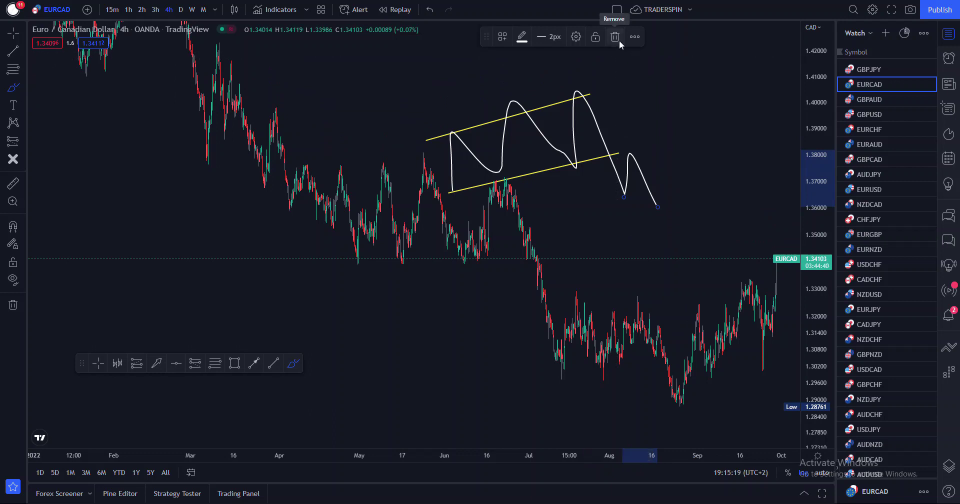
click(13, 305)
click(52, 305)
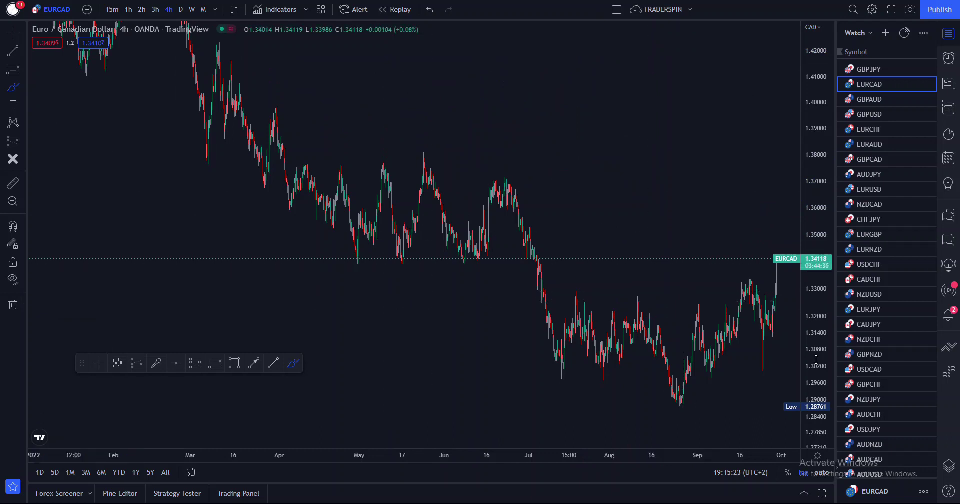
Step: Brush a loop around the sideways price section from mid-April to early July, and remove the loop
drag(816, 359, 816, 320)
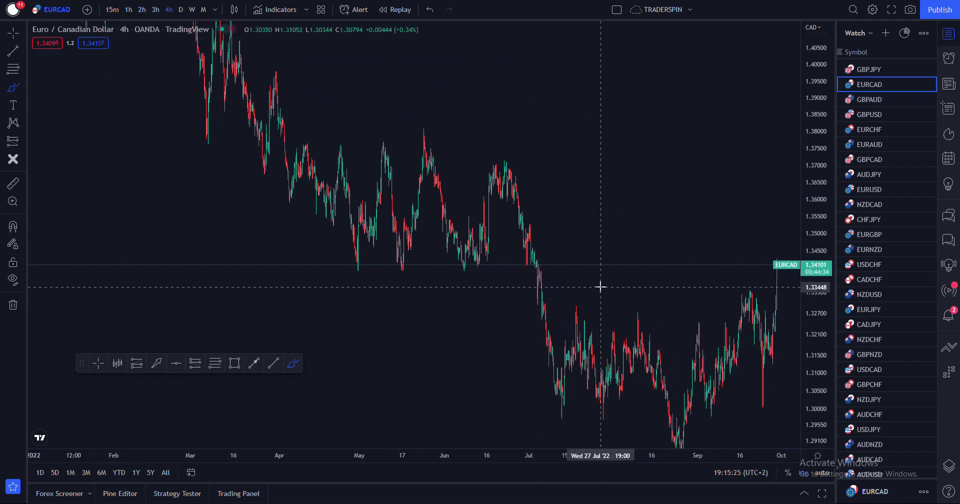
scroll(585, 277, up, 3)
drag(294, 281, 703, 293)
click(614, 37)
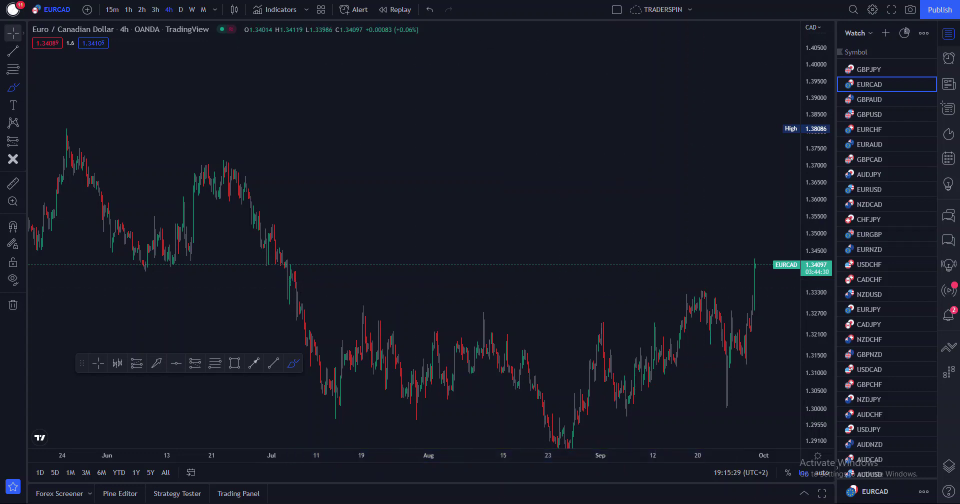
drag(339, 165, 674, 206)
drag(813, 314, 812, 205)
drag(735, 233, 758, 284)
click(292, 363)
mouse_move(576, 146)
mouse_down()
mouse_move(482, 136)
mouse_move(212, 261)
mouse_move(470, 363)
mouse_move(593, 170)
mouse_up()
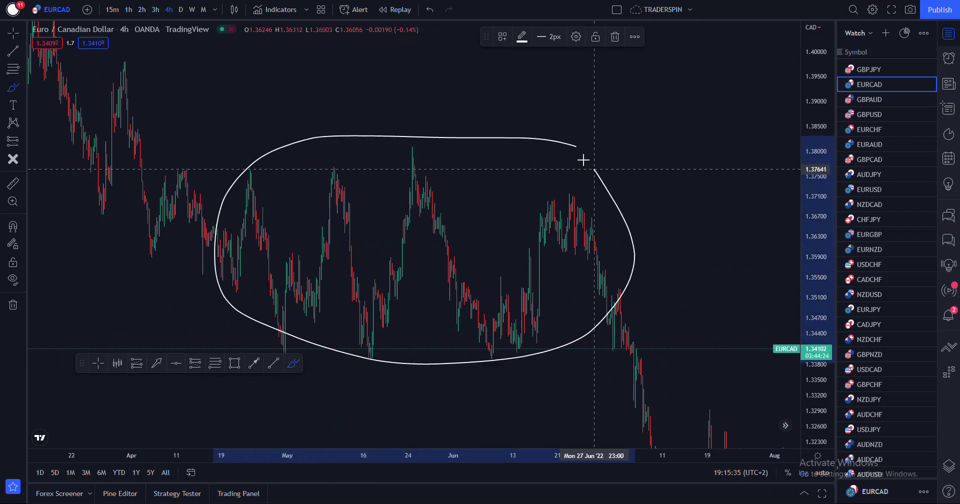
click(614, 37)
Step: Draw a thin rectangle along the range's lows near 1.340, from late April to early July
scroll(420, 200, up, 3)
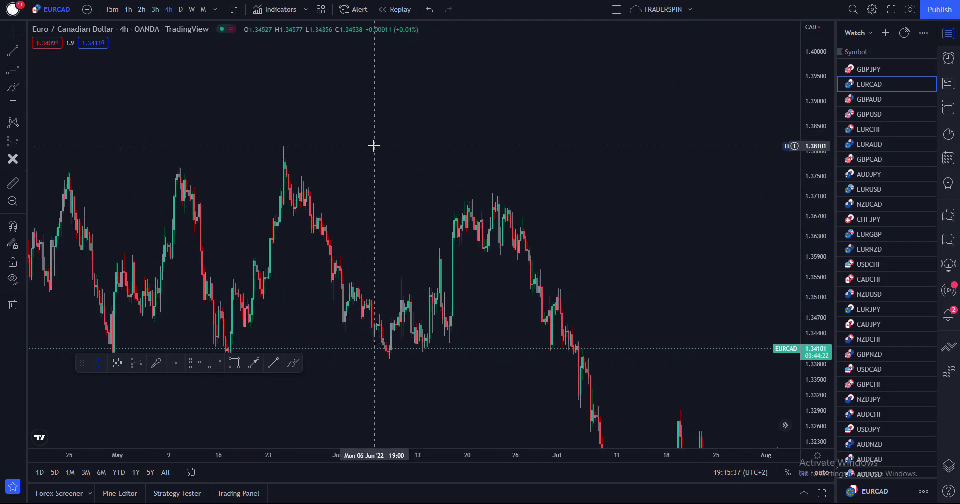
drag(372, 146, 592, 129)
drag(823, 279, 821, 233)
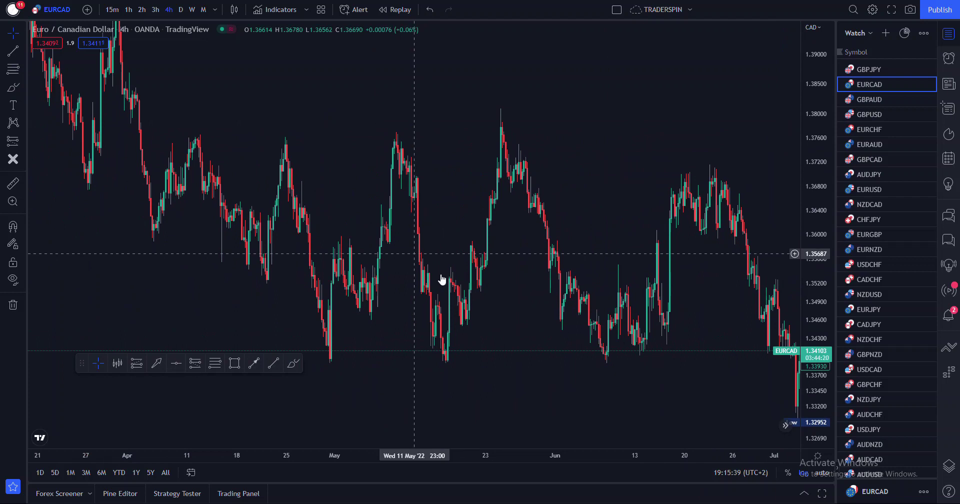
drag(464, 335, 435, 321)
click(235, 363)
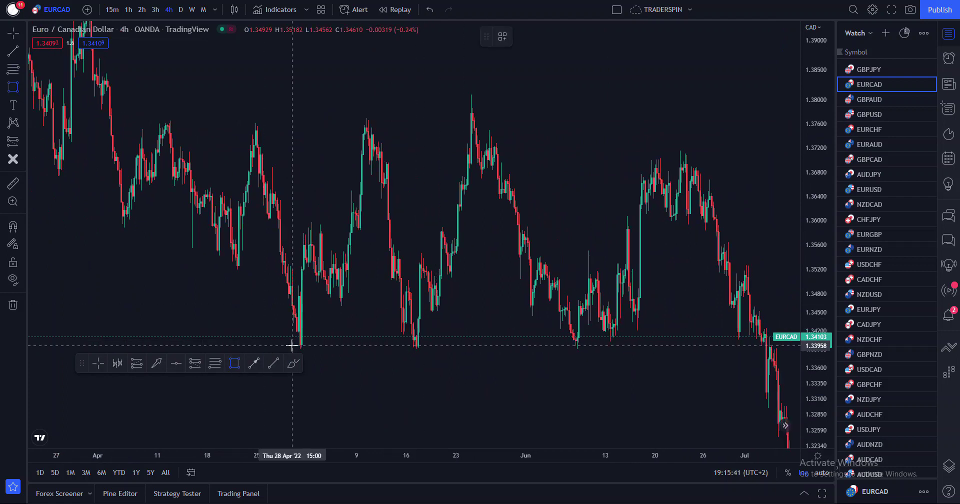
drag(292, 342, 775, 346)
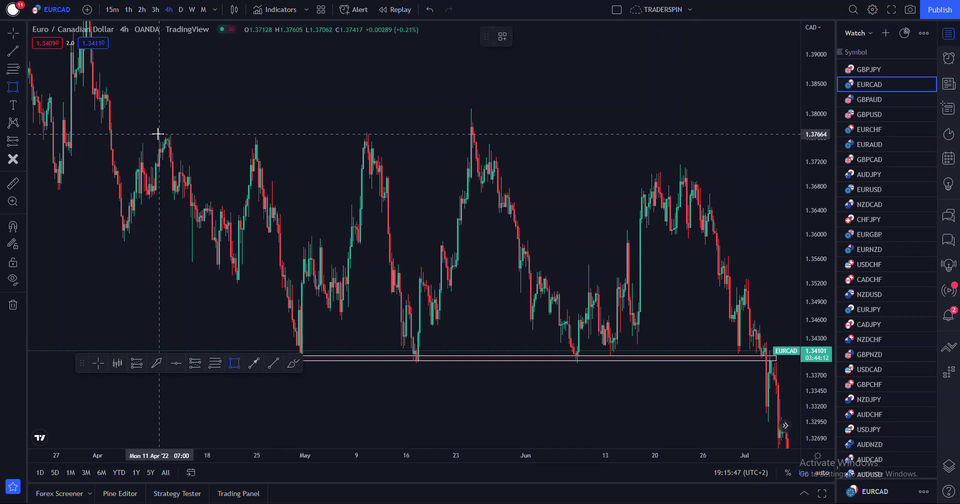
Step: Draw a thin rectangle along the range's highs near 1.376, from 11 April to about early July
drag(156, 132, 754, 139)
click(755, 138)
click(730, 320)
drag(728, 339, 704, 337)
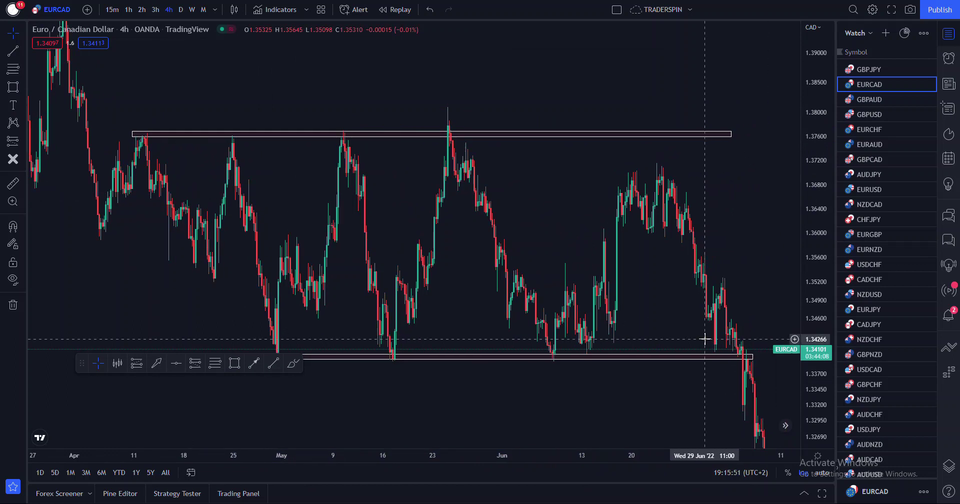
Step: Trace the price swings between the two zones with the brush, from early May to late June
scroll(703, 337, down, 1)
scroll(475, 308, up, 2)
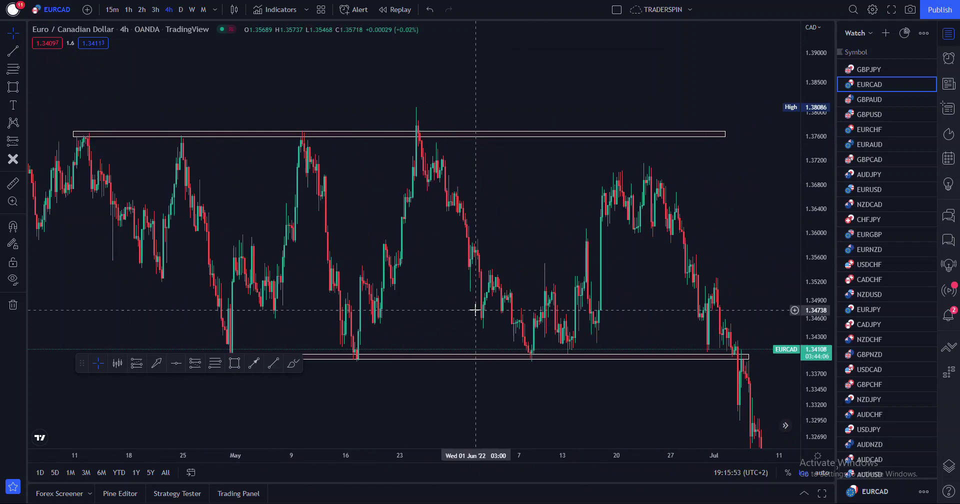
drag(394, 307, 466, 292)
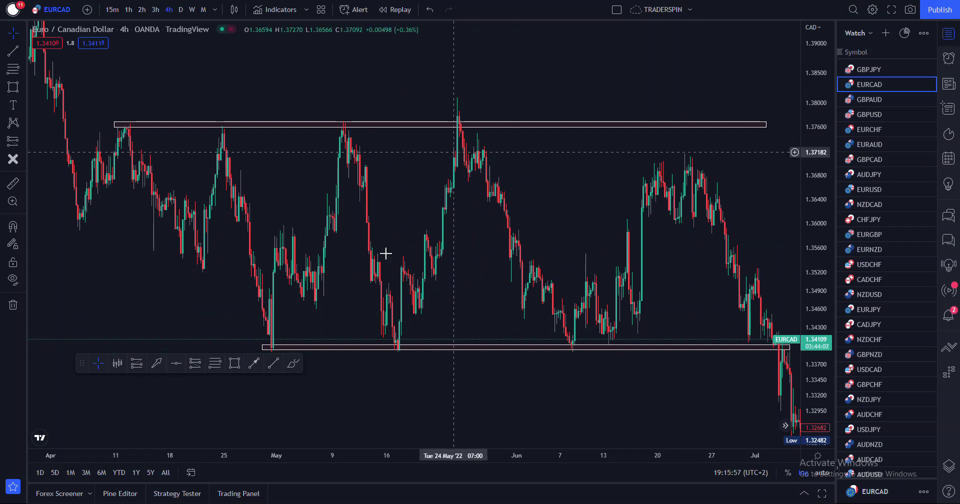
drag(429, 392, 425, 378)
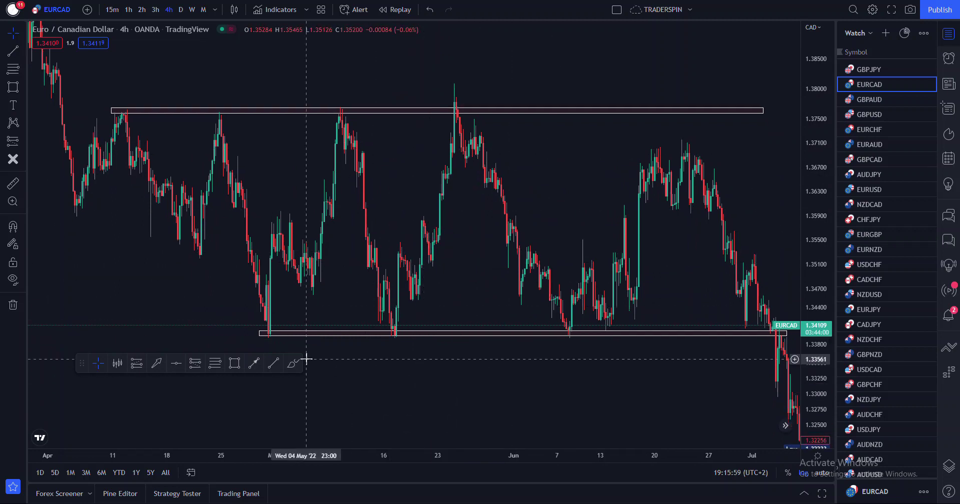
click(293, 364)
mouse_move(268, 324)
mouse_down()
mouse_move(291, 223)
mouse_move(318, 268)
mouse_move(344, 134)
mouse_up()
mouse_move(391, 327)
mouse_down()
mouse_move(393, 315)
mouse_move(426, 297)
mouse_move(428, 231)
mouse_move(443, 213)
mouse_move(467, 108)
mouse_move(486, 177)
mouse_move(501, 189)
mouse_move(504, 248)
mouse_move(550, 295)
mouse_move(563, 324)
mouse_move(585, 254)
mouse_move(602, 309)
mouse_move(625, 225)
mouse_move(640, 245)
mouse_move(651, 144)
mouse_move(672, 177)
mouse_move(689, 163)
mouse_up()
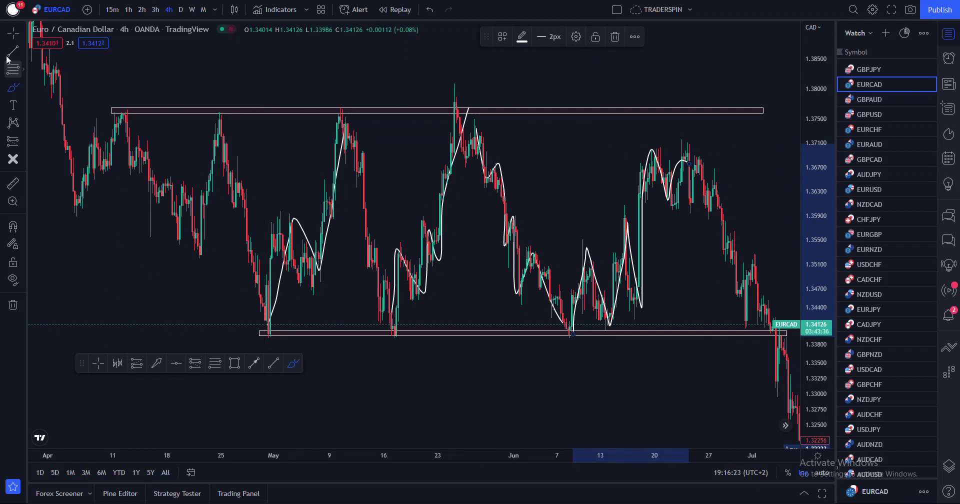
key(Escape)
Step: Move the floating drawing toolbar to the edge of the chart, clear of the price swings
scroll(480, 242, down, 3)
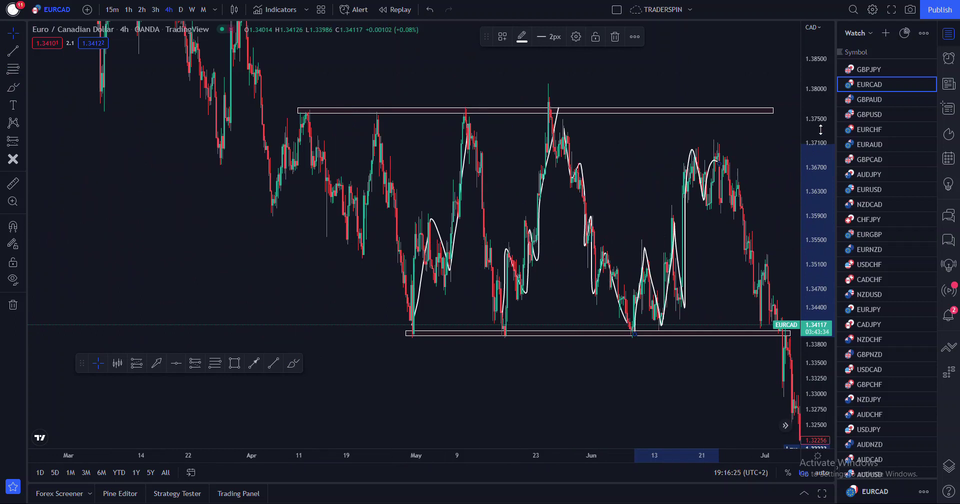
drag(577, 366, 560, 303)
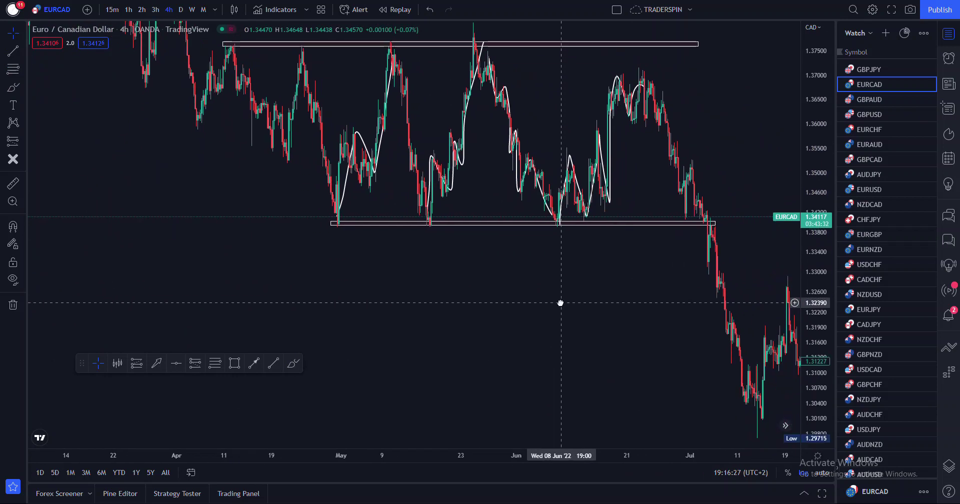
drag(519, 349, 558, 330)
drag(82, 361, 7, 389)
Step: Brush a smooth, regular zigzag in the empty area below the lower zone
click(220, 392)
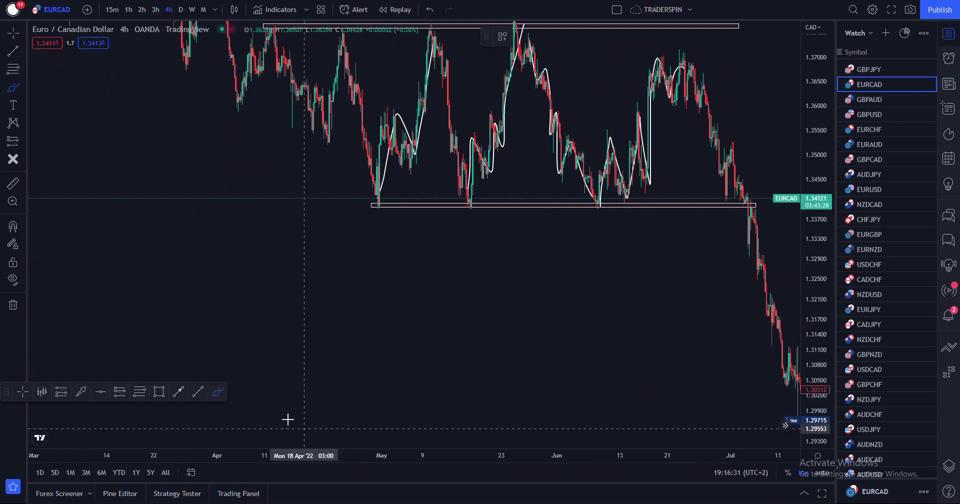
mouse_move(277, 288)
mouse_down()
mouse_move(312, 370)
mouse_move(356, 293)
mouse_move(376, 283)
mouse_move(415, 363)
mouse_move(463, 279)
mouse_move(505, 361)
mouse_move(540, 269)
mouse_up()
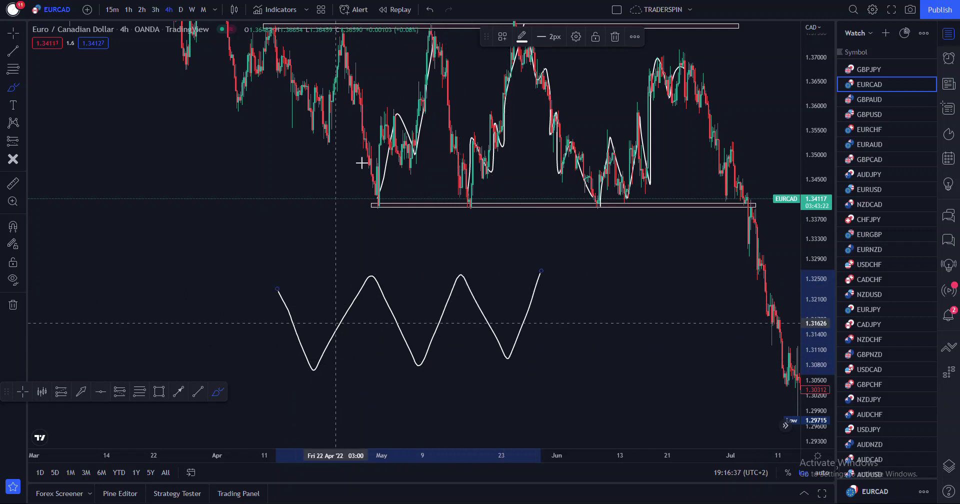
click(10, 35)
Step: Brush a jagged zigzag with small pullbacks below the smooth one, and encircle the jagged sketch
drag(182, 251, 185, 153)
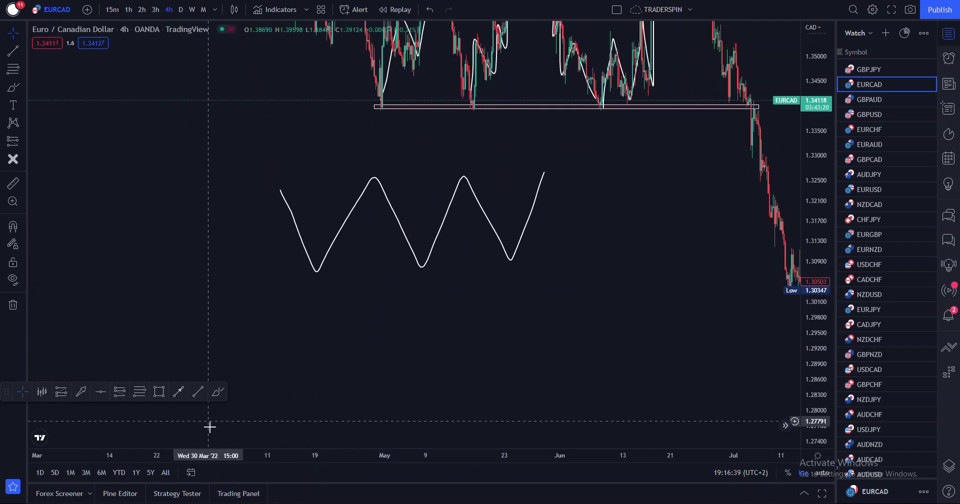
click(217, 392)
mouse_move(253, 379)
mouse_down()
mouse_move(267, 391)
mouse_move(286, 374)
mouse_move(300, 336)
mouse_move(339, 291)
mouse_move(351, 350)
mouse_up()
mouse_move(385, 403)
mouse_down()
mouse_move(403, 358)
mouse_move(438, 318)
mouse_move(488, 329)
mouse_move(543, 407)
mouse_move(555, 339)
mouse_move(584, 301)
mouse_move(622, 382)
mouse_up()
mouse_move(546, 308)
mouse_down()
mouse_move(253, 289)
mouse_move(478, 416)
mouse_up()
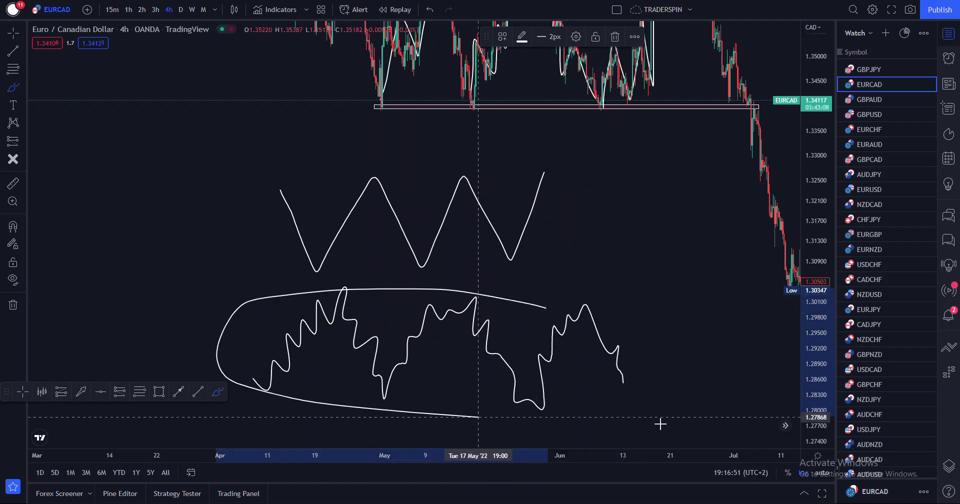
drag(660, 424, 644, 316)
Step: Brush a vertical stroke beside the sketches and a loop around the smooth zigzag
drag(133, 82, 142, 230)
click(15, 33)
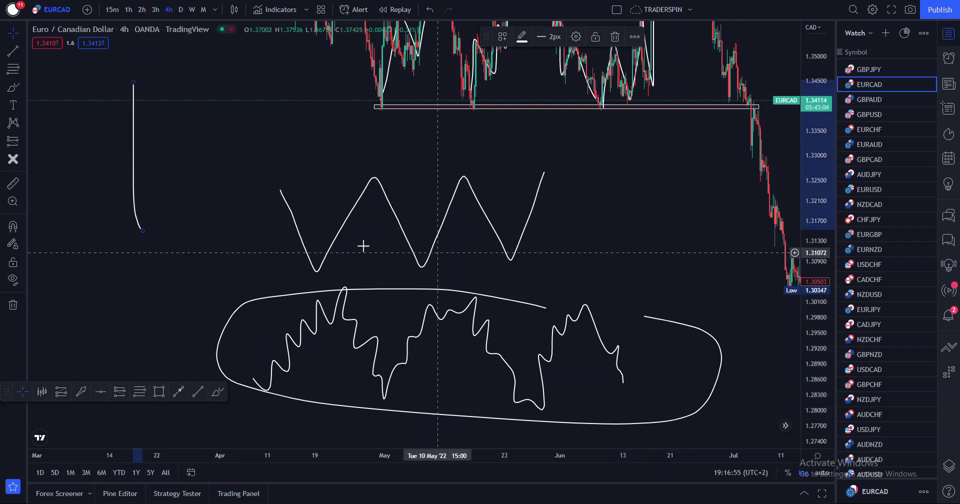
mouse_move(281, 186)
mouse_down()
mouse_move(349, 292)
mouse_move(549, 200)
mouse_move(208, 231)
mouse_up()
click(218, 392)
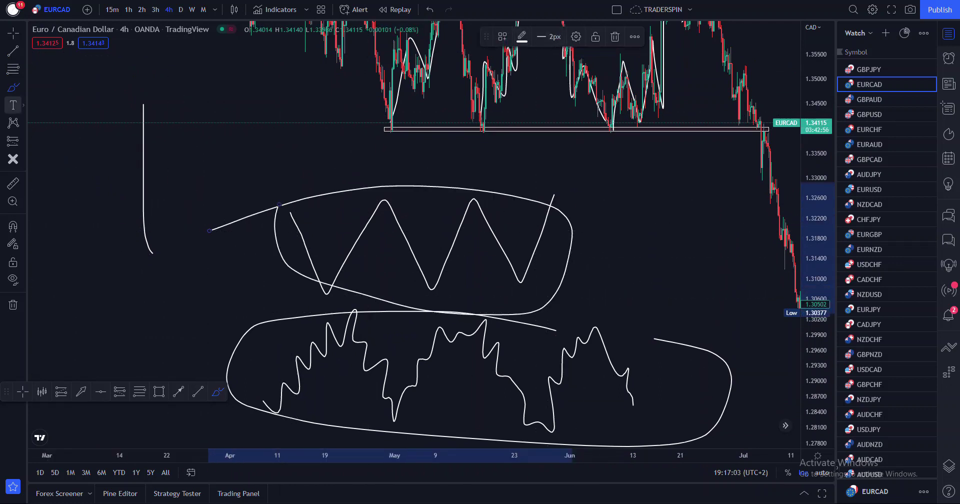
Step: Remove all drawings from the chart
click(12, 304)
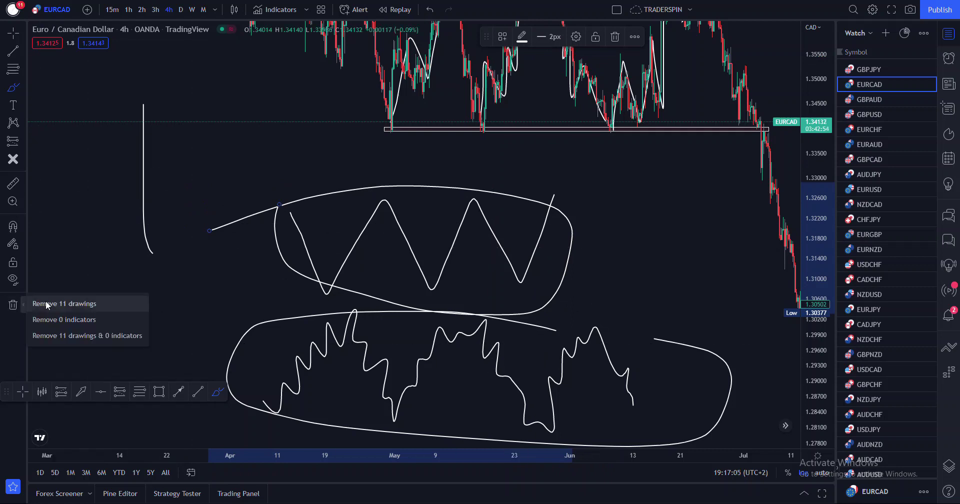
click(60, 301)
key(Escape)
Step: Draw a thin support rectangle across the lows just below 1.341, from 26 April to 22 June
mouse_move(520, 124)
mouse_down()
mouse_move(511, 270)
mouse_move(447, 300)
mouse_up()
click(164, 396)
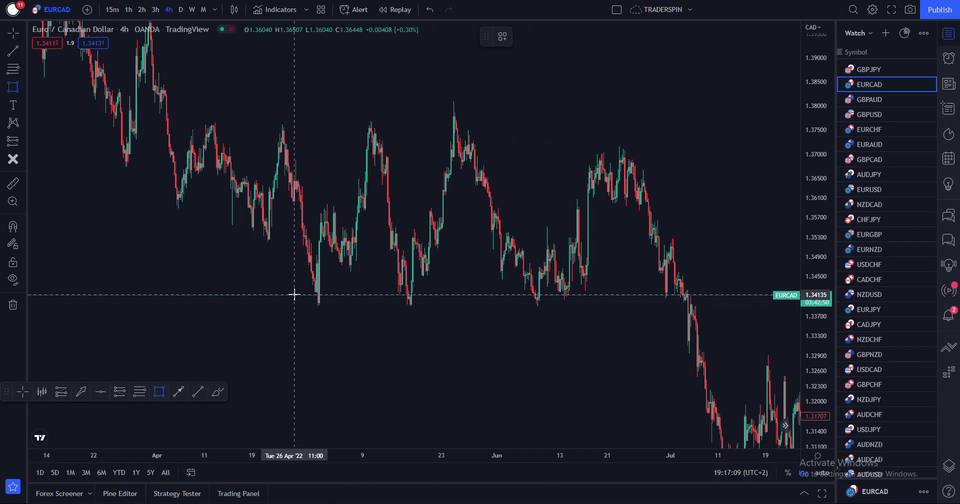
drag(293, 298, 621, 306)
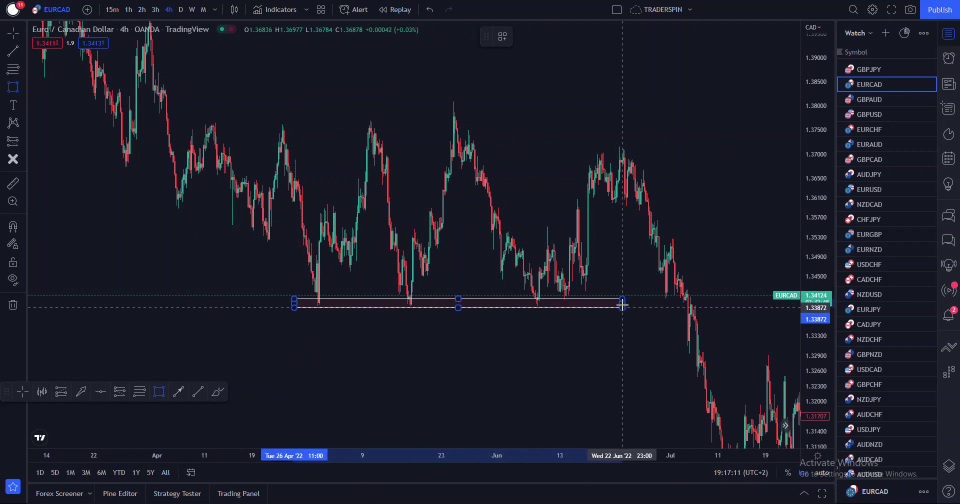
drag(594, 375, 586, 377)
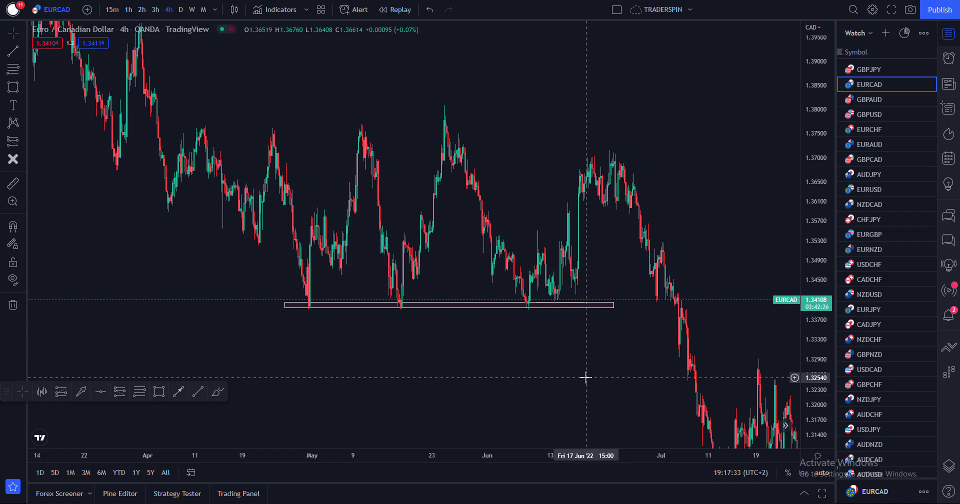
Step: Draw a thin resistance rectangle across the highs near 1.376, from mid-April to about early July
click(160, 391)
click(198, 128)
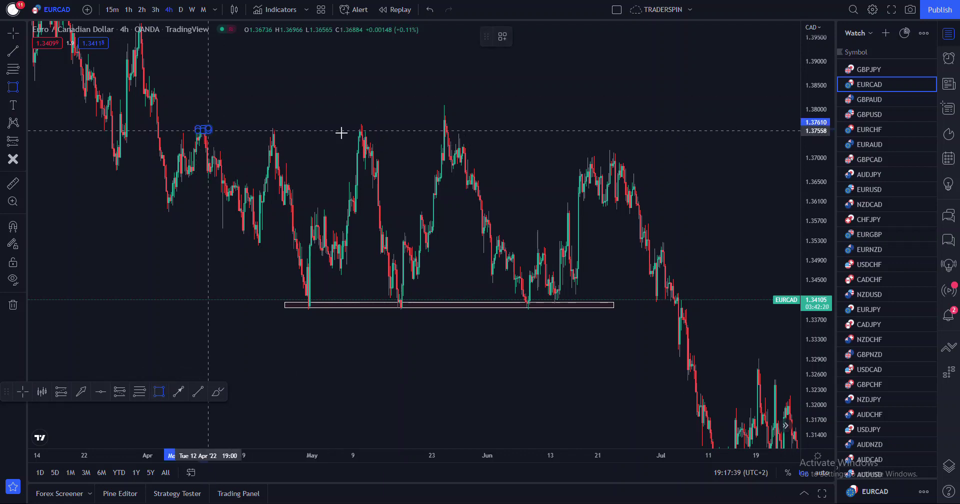
click(658, 134)
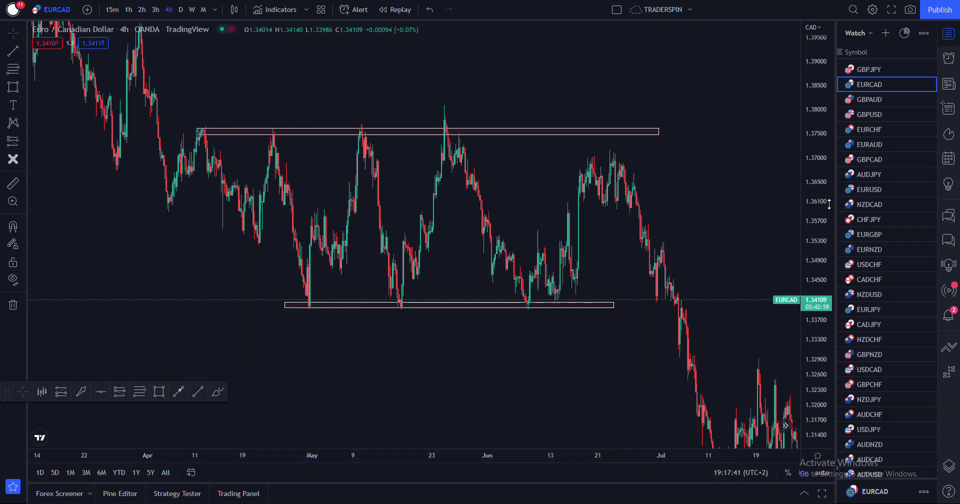
Step: Switch the chart to the daily timeframe and frame the range between the two zones from April to July
drag(813, 259, 815, 272)
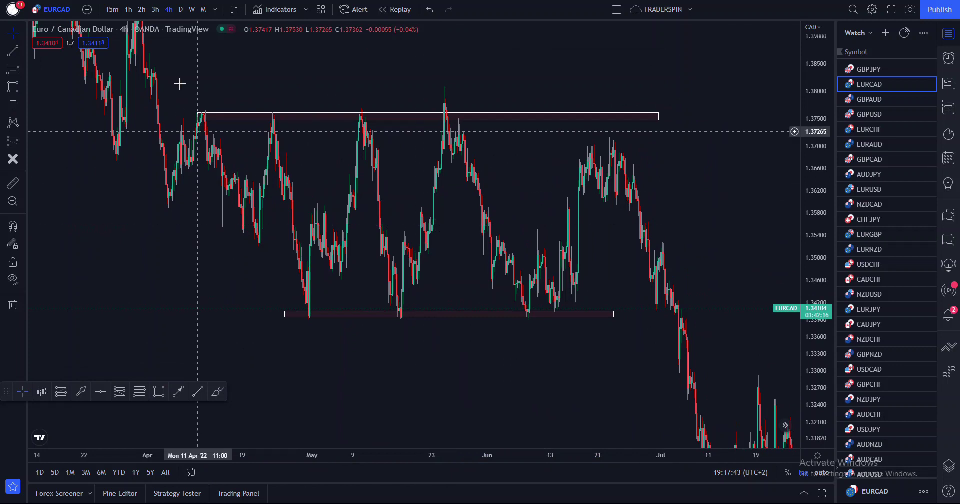
click(182, 11)
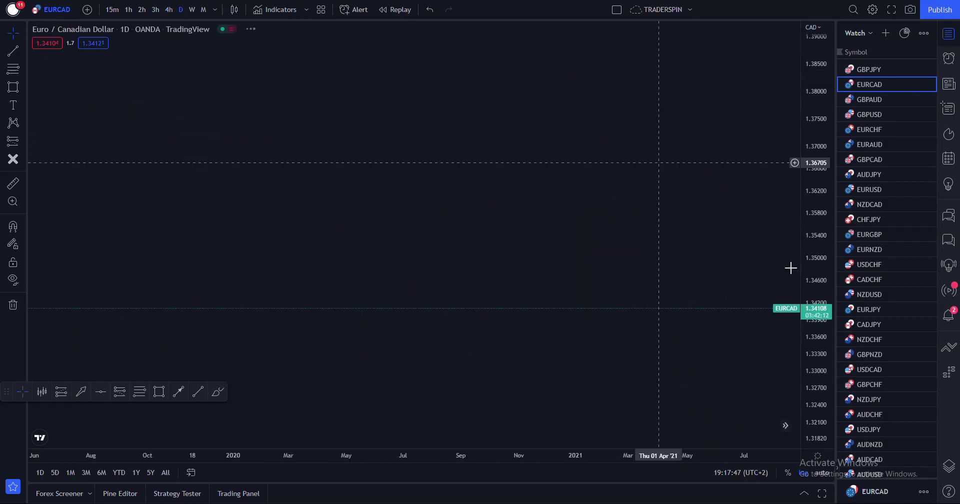
drag(366, 264, 696, 246)
drag(809, 121, 810, 147)
mouse_move(690, 264)
mouse_down()
mouse_move(283, 261)
mouse_move(403, 68)
mouse_move(405, 7)
mouse_up()
mouse_move(625, 217)
mouse_down()
mouse_move(428, 181)
mouse_move(268, 200)
mouse_move(790, 203)
mouse_move(780, 207)
mouse_up()
scroll(430, 193, up, 5)
scroll(781, 207, up, 3)
drag(813, 348, 784, 175)
drag(558, 241, 799, 237)
scroll(703, 287, up, 4)
mouse_move(820, 335)
mouse_down()
mouse_move(764, 268)
mouse_move(734, 265)
mouse_up()
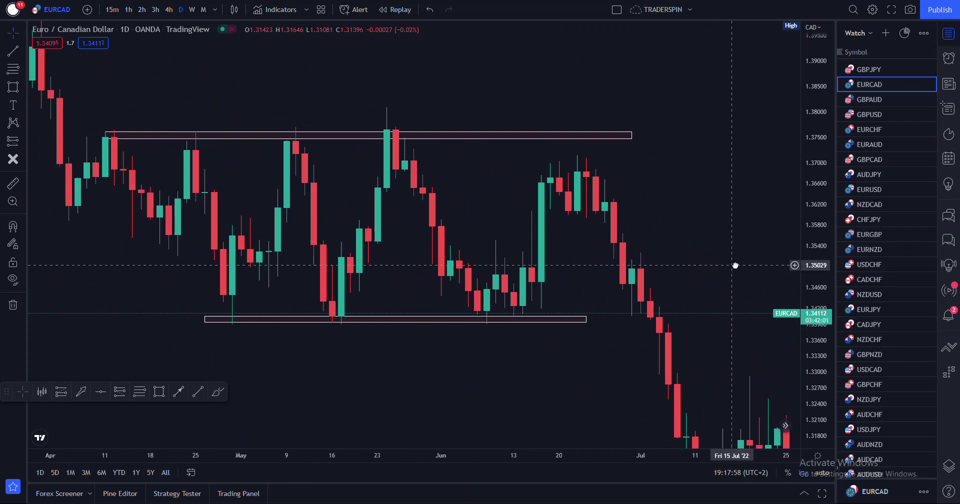
Step: Trace the daily price swings between the resistance and support zones with the brush, from late April to late June
click(218, 391)
mouse_move(202, 142)
mouse_down()
mouse_move(232, 314)
mouse_move(277, 243)
mouse_up()
drag(305, 150, 331, 260)
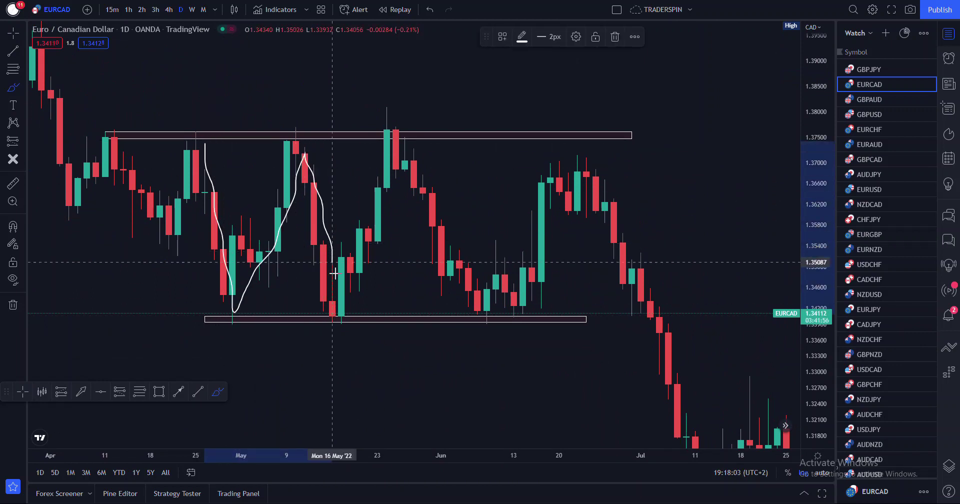
drag(372, 229, 404, 158)
drag(424, 199, 476, 281)
drag(500, 311, 529, 254)
drag(550, 204, 577, 182)
Step: Brush outlines alongside the traced swings, and sketch a repeating wave above the resistance zone
mouse_move(424, 139)
mouse_down()
mouse_move(463, 197)
mouse_move(470, 307)
mouse_move(398, 150)
mouse_move(358, 173)
mouse_move(322, 308)
mouse_move(387, 163)
mouse_up()
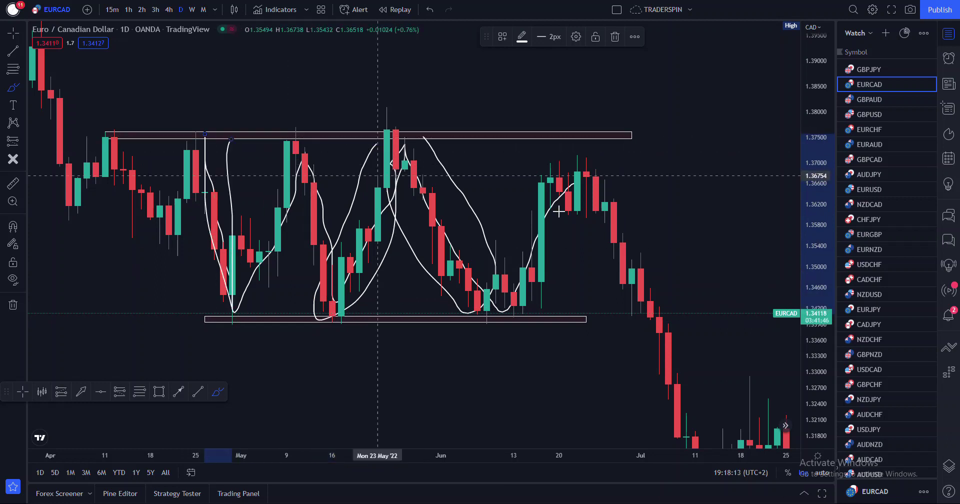
mouse_move(558, 175)
mouse_down()
mouse_move(530, 305)
mouse_move(500, 230)
mouse_move(559, 167)
mouse_up()
mouse_move(214, 71)
mouse_down()
mouse_move(327, 107)
mouse_move(396, 107)
mouse_move(478, 127)
mouse_move(489, 75)
mouse_up()
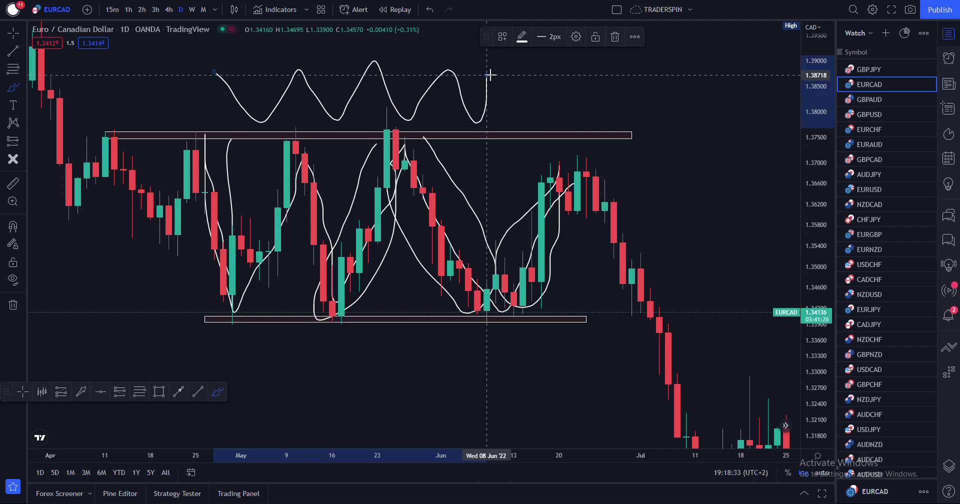
drag(490, 75, 489, 76)
Step: Extend the support rectangle to about 11 July and brush a loop around the candles breaking below it
mouse_move(585, 318)
mouse_down()
mouse_move(695, 314)
mouse_move(659, 316)
mouse_up()
click(218, 391)
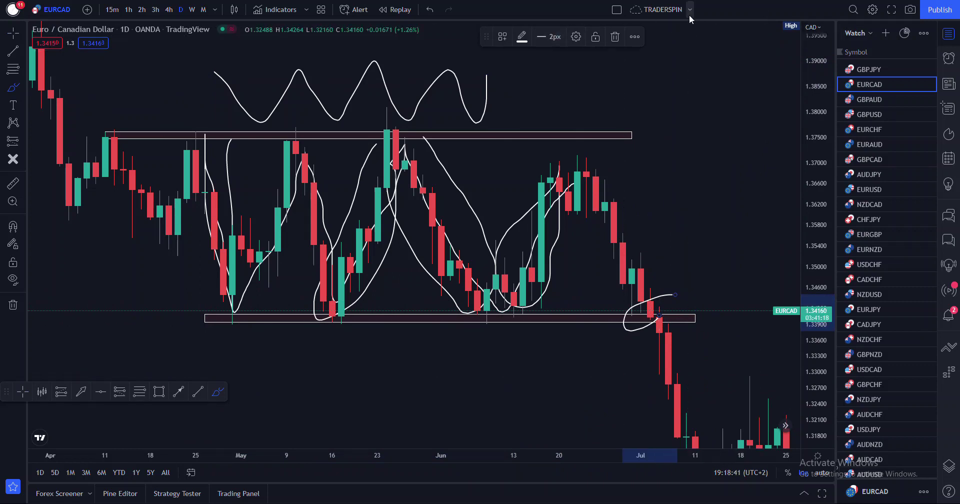
Step: Undo the brush strokes and the extension of the support rectangle, keeping only the two original zones
click(430, 10)
click(431, 10)
click(431, 10)
click(436, 10)
click(437, 10)
click(436, 10)
click(436, 10)
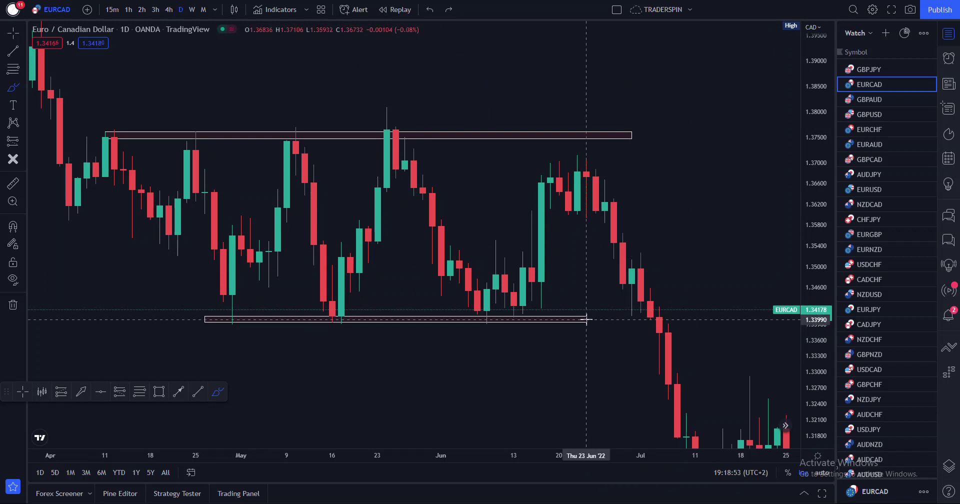
Step: Extend the support rectangle to about 8 July and raise its upper edge to about 1.3417
click(9, 31)
drag(585, 316, 690, 310)
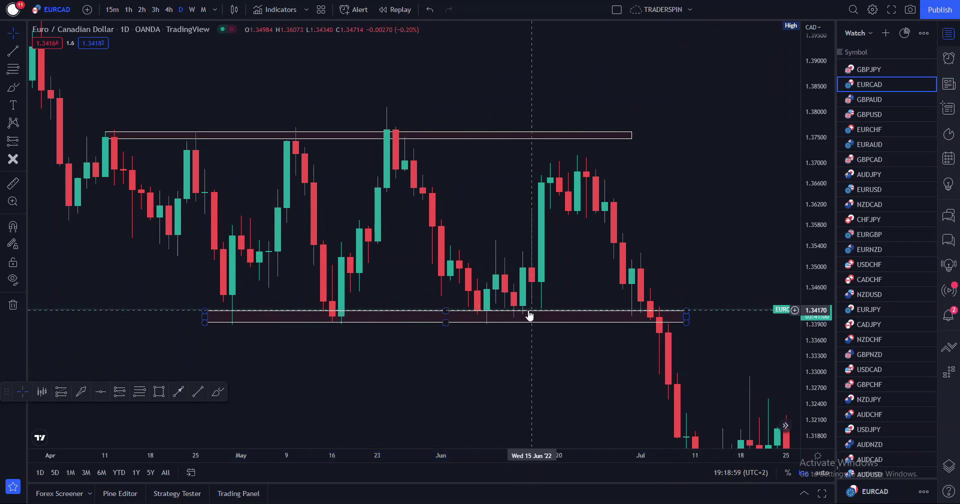
drag(568, 361, 553, 361)
scroll(553, 361, down, 3)
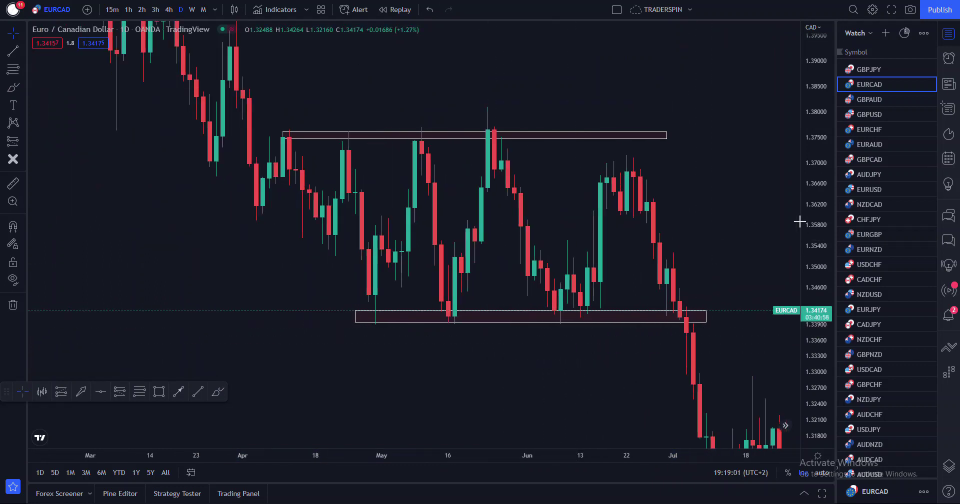
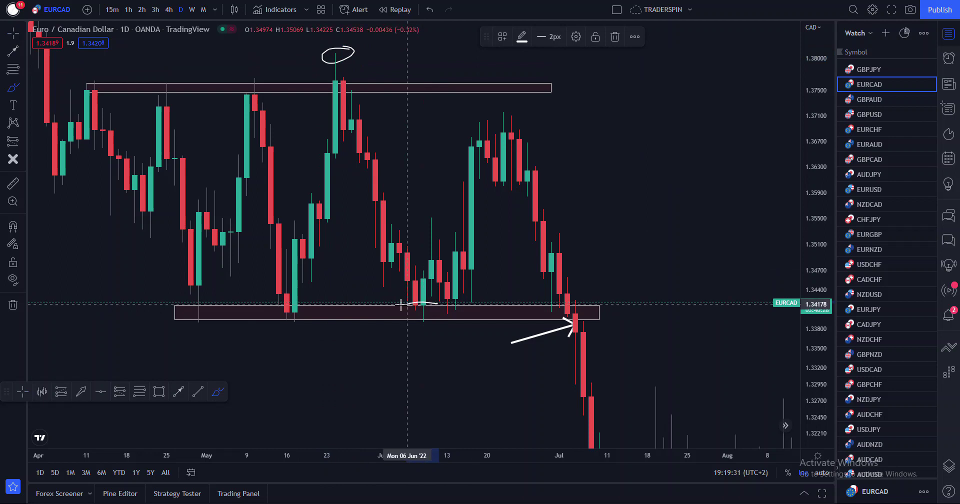
Step: Brush over the late-May to July swings with circles, a trace line and a surrounding loop, and undo these strokes
mouse_move(517, 105)
mouse_down()
mouse_move(482, 106)
mouse_move(516, 107)
mouse_up()
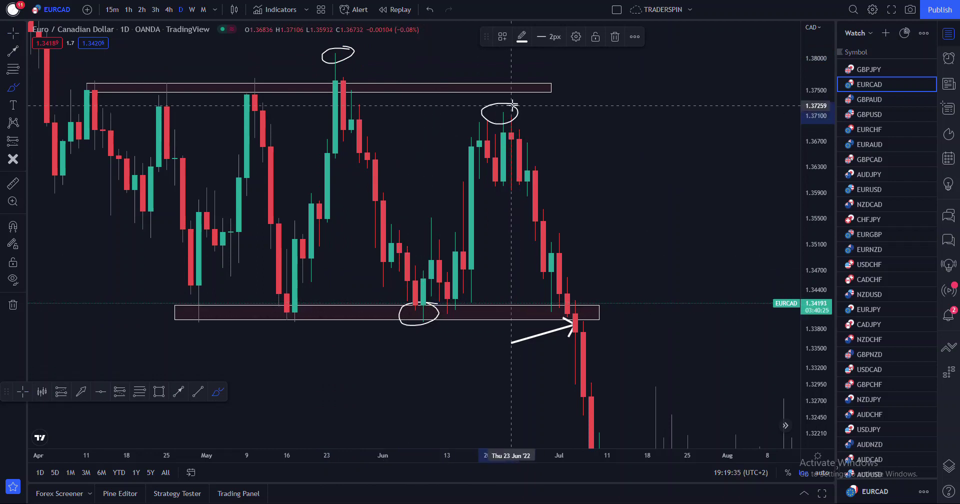
mouse_move(336, 64)
mouse_down()
mouse_move(410, 295)
mouse_move(430, 312)
mouse_move(502, 129)
mouse_move(590, 375)
mouse_up()
mouse_move(575, 180)
mouse_down()
mouse_move(433, 39)
mouse_move(317, 161)
mouse_move(424, 345)
mouse_move(599, 226)
mouse_up()
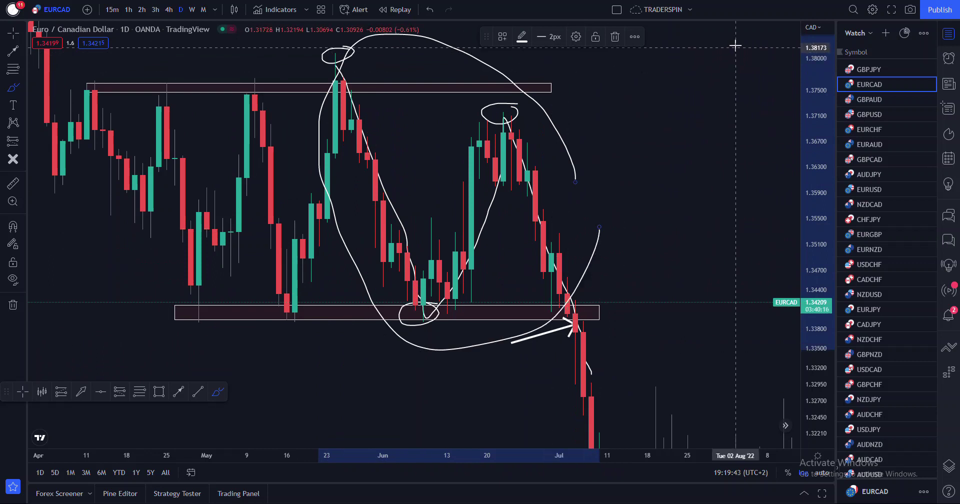
click(431, 11)
click(431, 11)
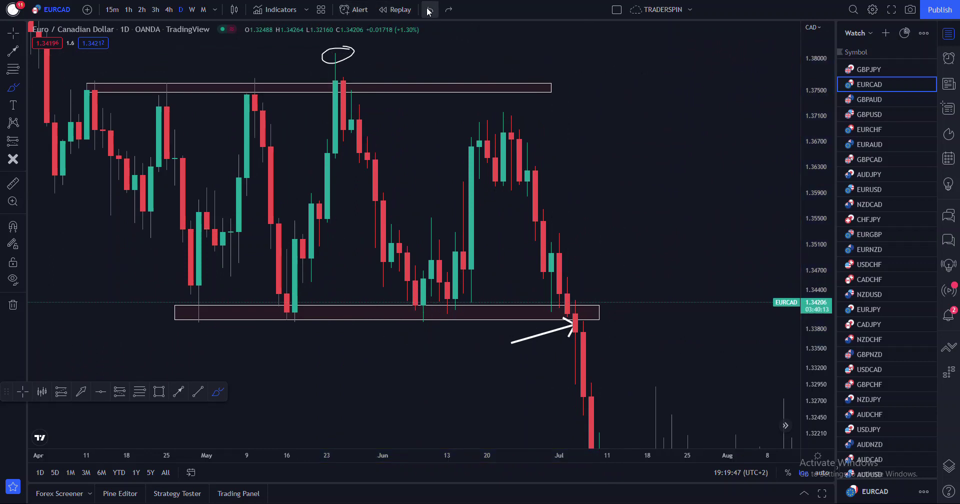
Step: Draw an arrow from about 1.3645 near 20 June up to about 1.3741, pointing towards the resistance zone
click(13, 33)
drag(642, 177, 681, 272)
drag(454, 298, 433, 281)
click(181, 392)
drag(506, 236, 527, 176)
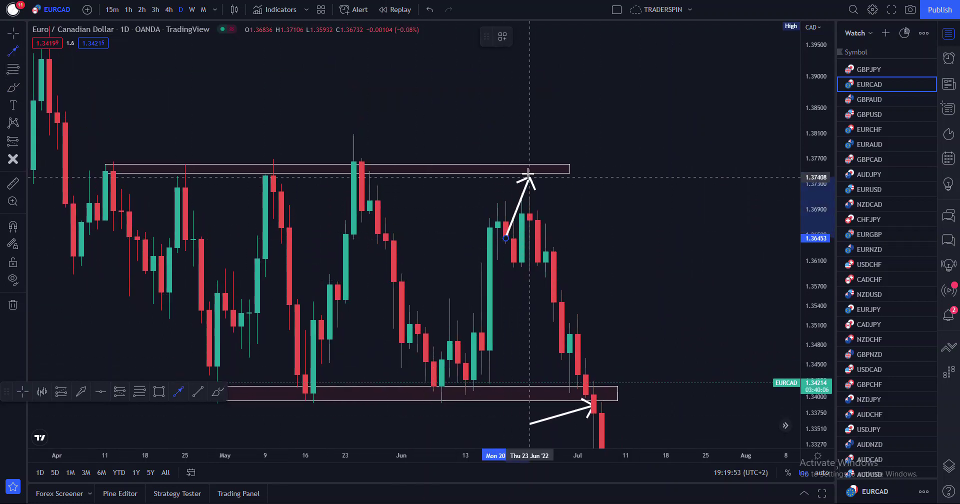
click(530, 166)
click(693, 171)
Step: Draw a long downward arrow from the late-June high to the breakout at the support zone, and undo it
drag(638, 253, 605, 195)
mouse_move(491, 139)
mouse_down()
mouse_move(469, 193)
mouse_move(477, 185)
mouse_move(546, 280)
mouse_move(560, 328)
mouse_up()
click(178, 391)
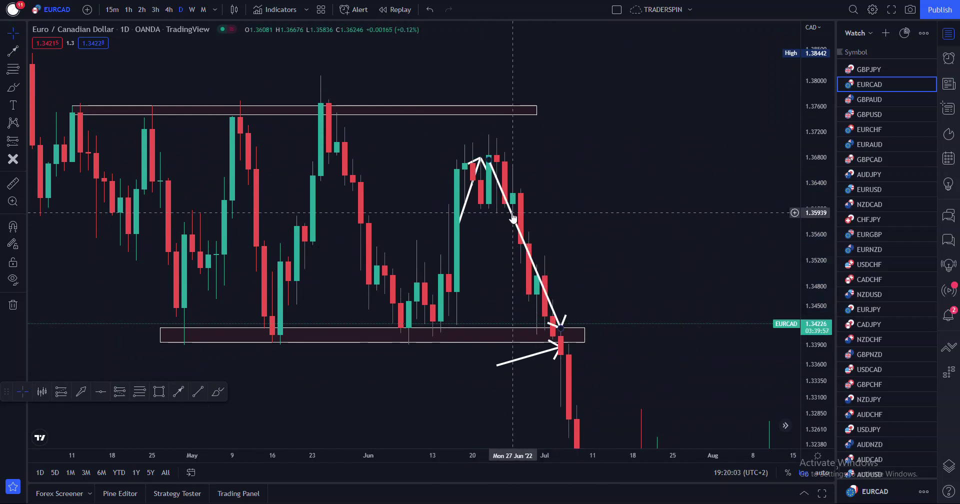
key(ctrl+z)
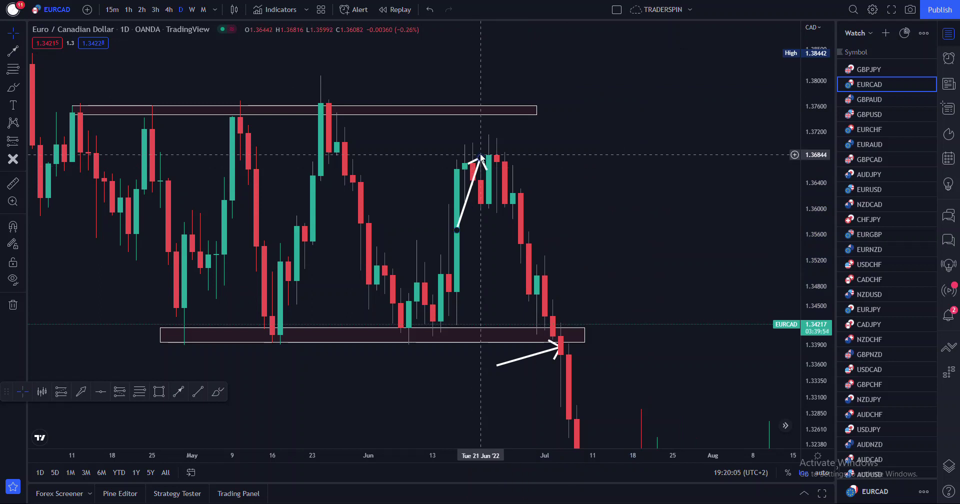
Step: Extend the upward June arrow to the resistance zone at about 1.3760, and delete the arrow
drag(478, 153, 487, 106)
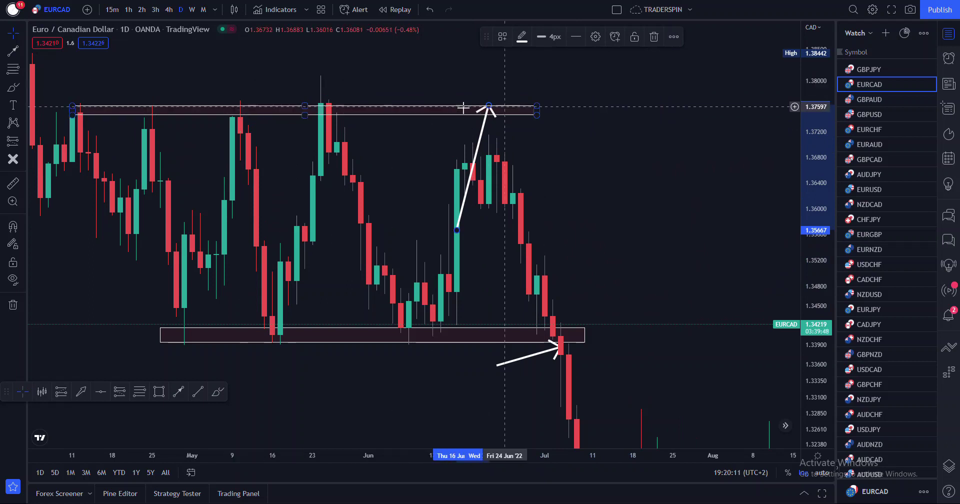
drag(482, 138, 471, 191)
key(Delete)
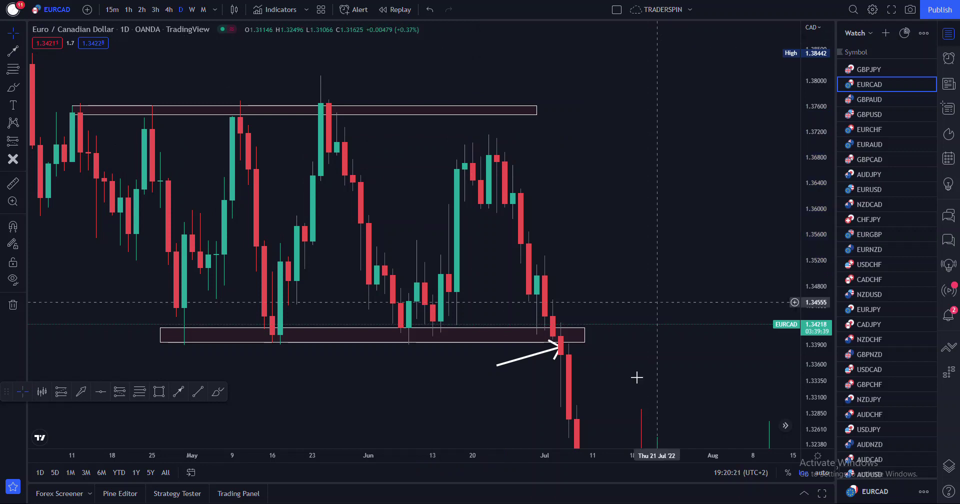
Step: Brush circles around the late-May high, the early-June low and the late-June high, and delete the late-June circle
scroll(636, 378, down, 2)
drag(816, 121, 816, 181)
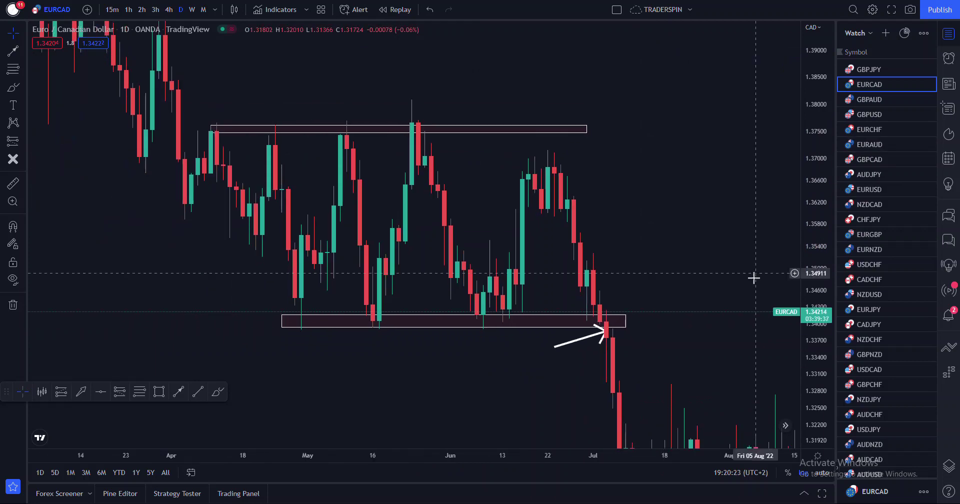
drag(752, 274, 743, 252)
drag(741, 354, 713, 336)
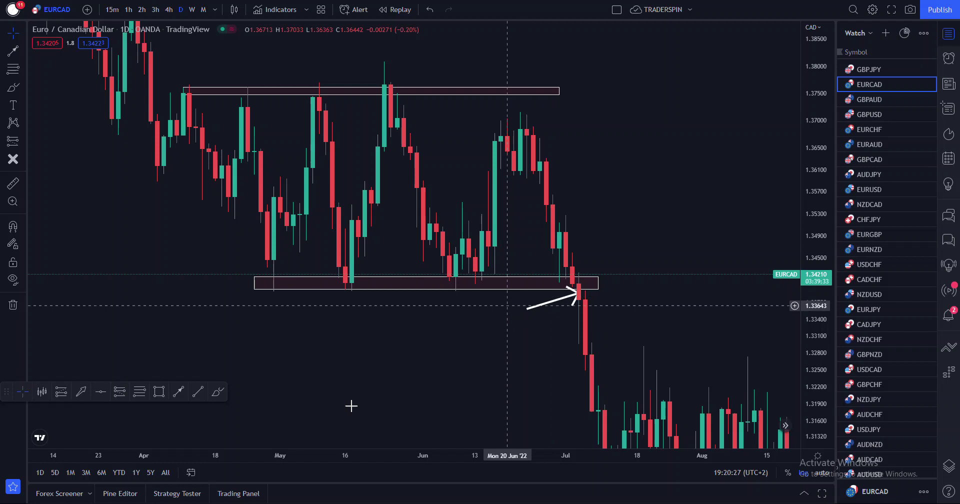
click(218, 391)
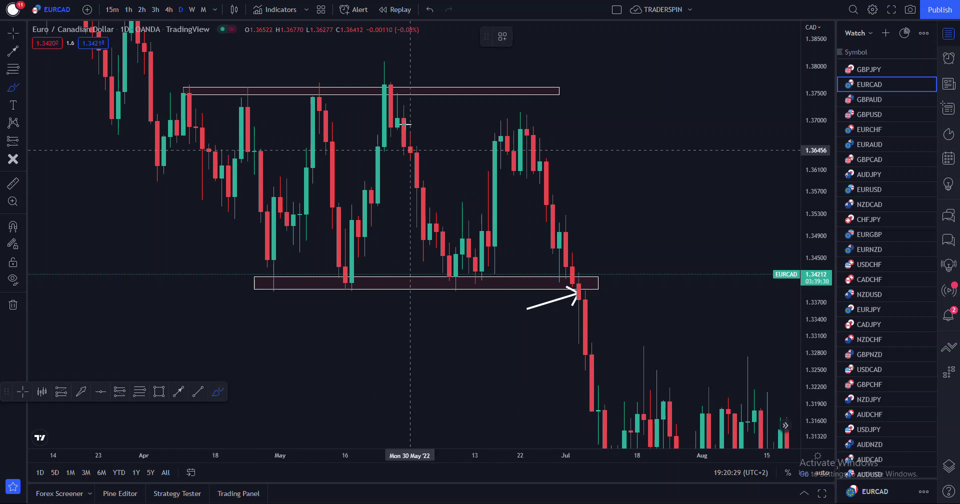
mouse_move(384, 55)
mouse_down()
mouse_move(375, 57)
mouse_move(390, 59)
mouse_up()
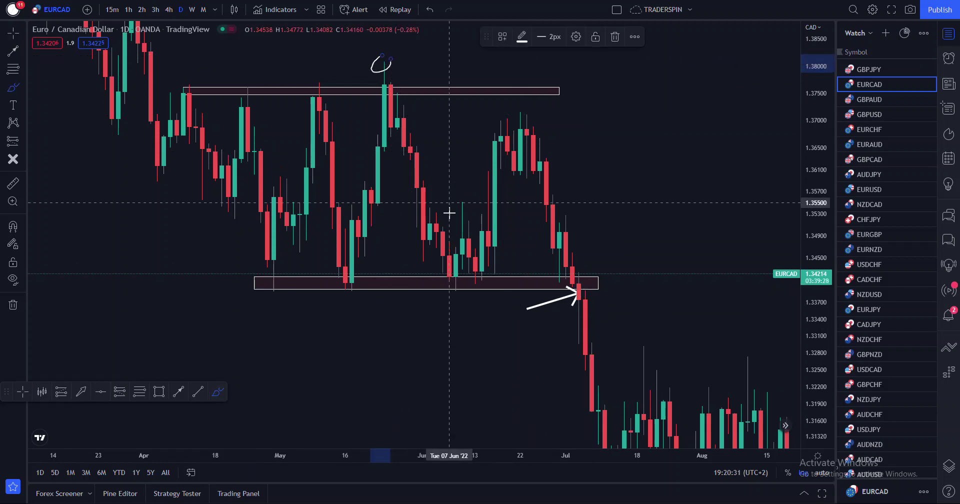
drag(455, 270, 453, 273)
drag(534, 113, 533, 118)
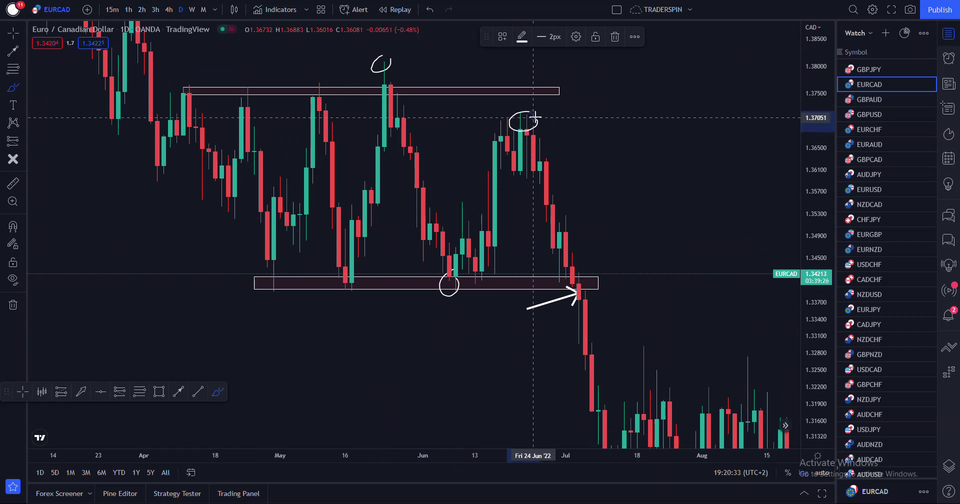
click(616, 36)
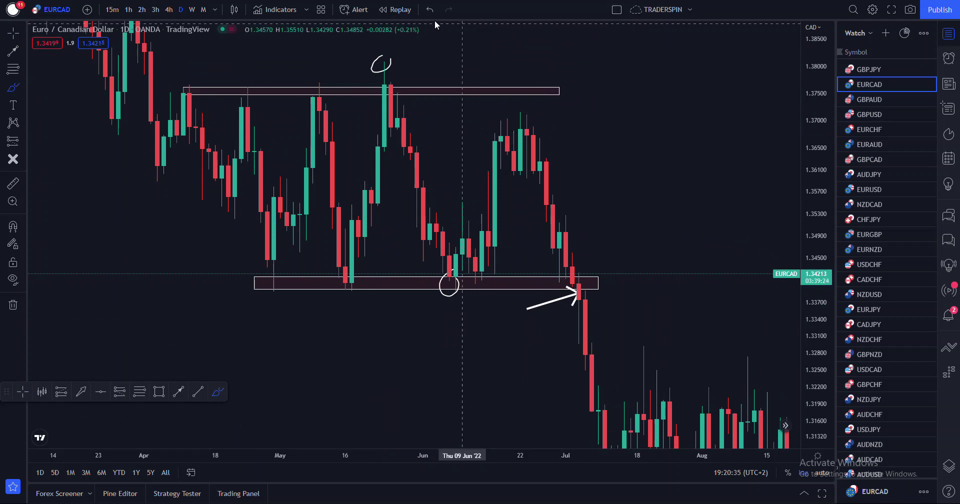
Step: Replace the breakout arrow with a new one from about 1.3356 at 28 June to the 5 July breakdown candle
click(12, 38)
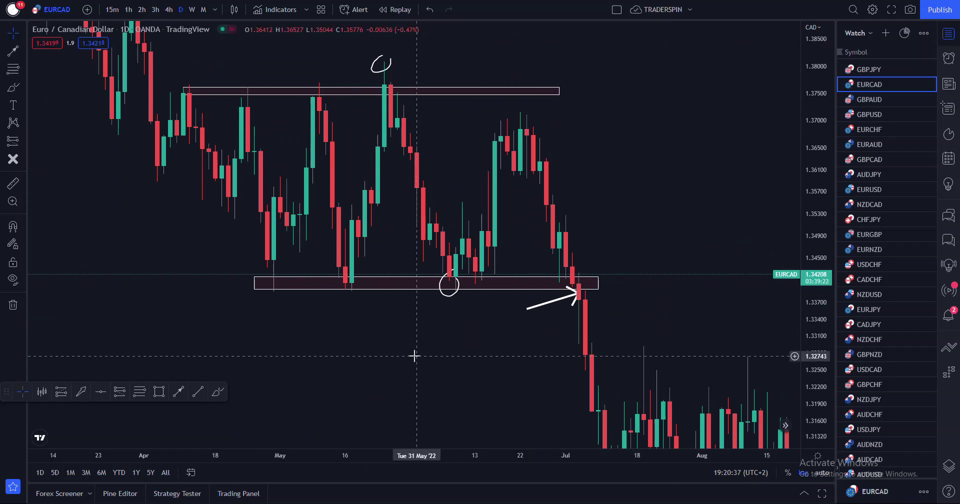
scroll(411, 354, up, 5)
drag(544, 265, 732, 200)
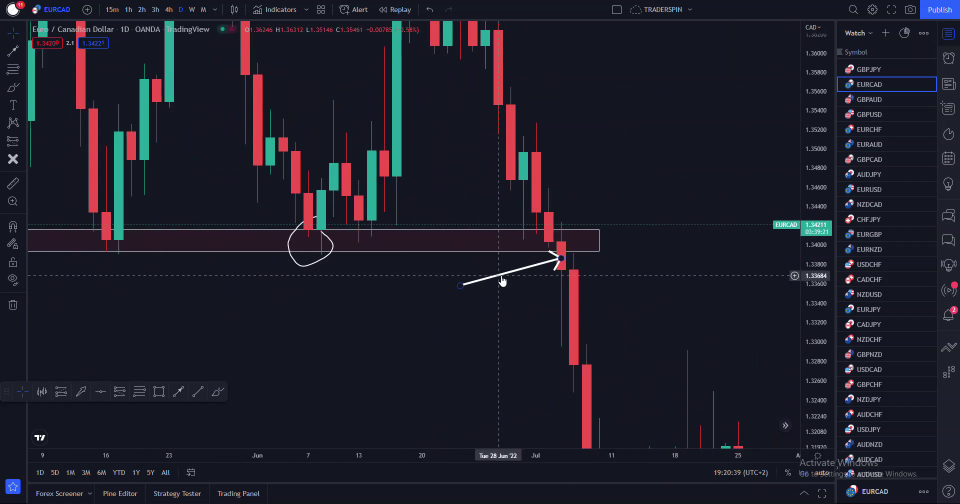
click(502, 275)
click(654, 38)
scroll(728, 339, up, 4)
drag(815, 342, 814, 230)
drag(589, 317, 663, 276)
click(178, 391)
click(432, 277)
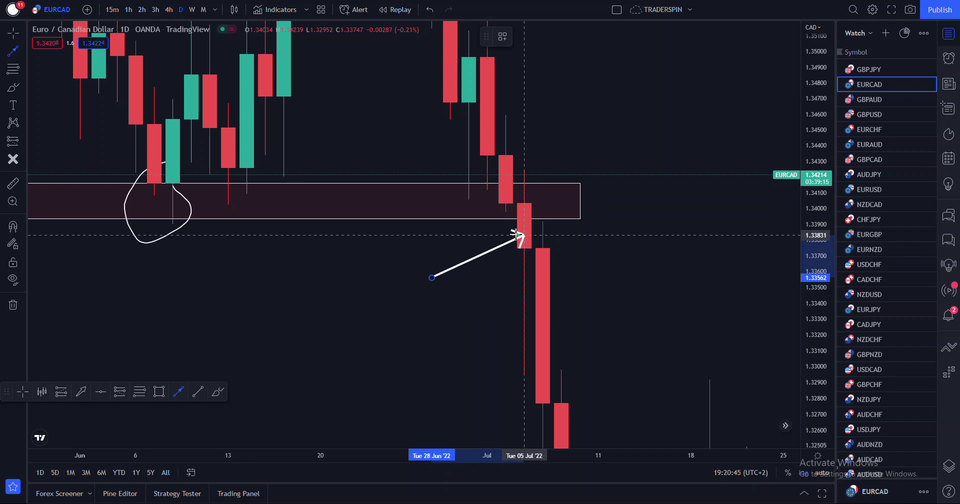
click(516, 232)
Step: Place a short position at the breakout below support, set its stop distance to 0.00597, and delete the position
scroll(675, 279, down, 3)
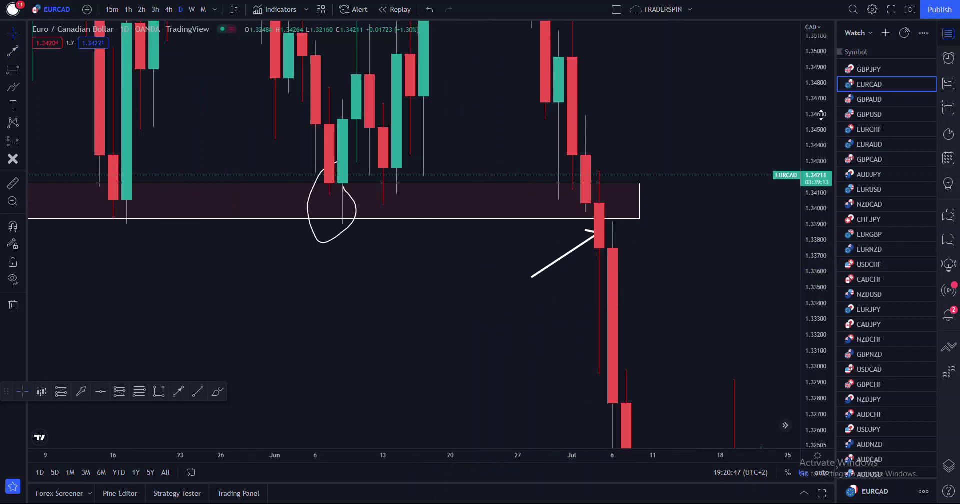
scroll(689, 311, down, 5)
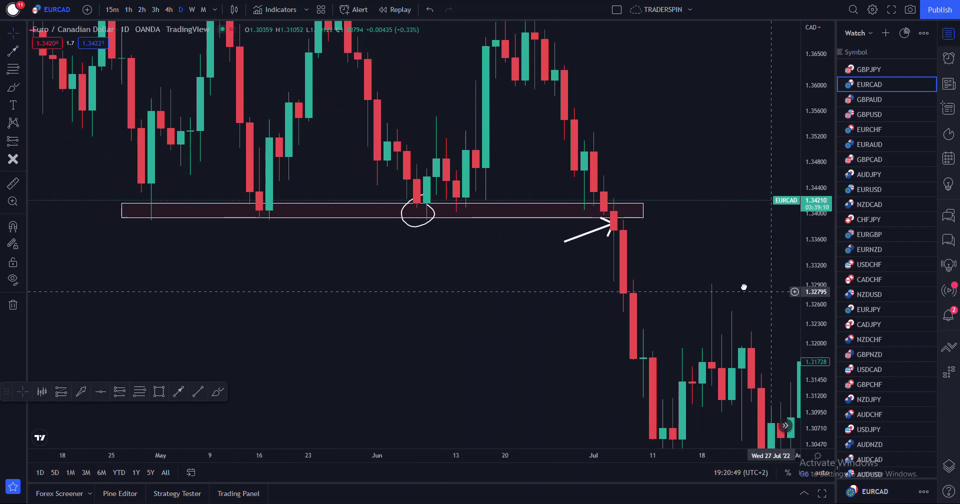
click(119, 392)
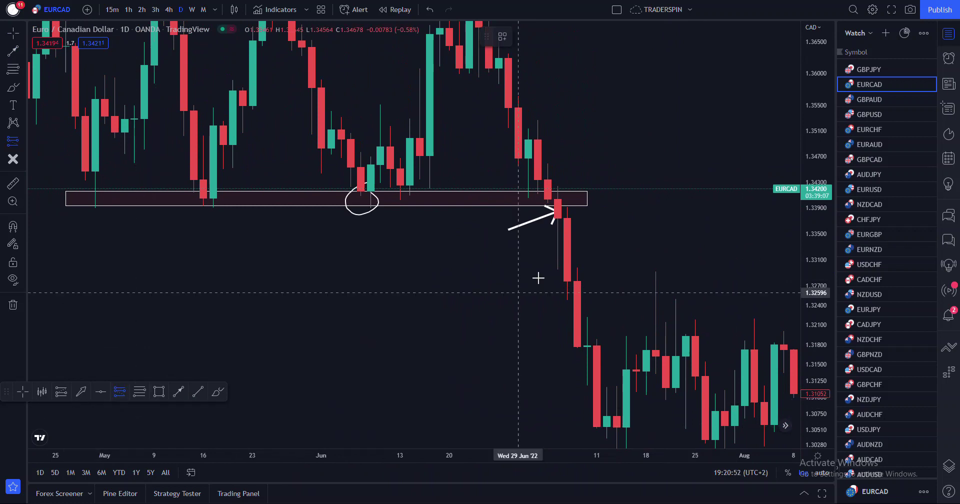
click(550, 222)
drag(546, 108, 547, 184)
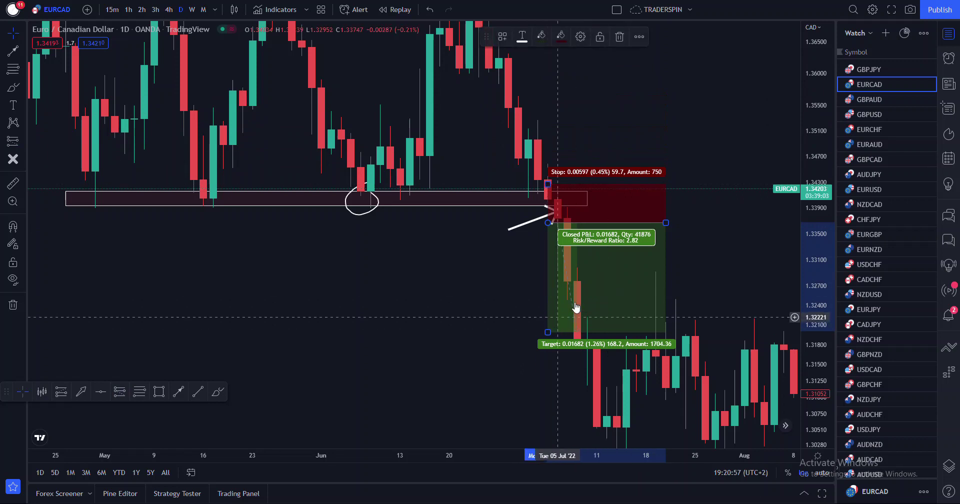
click(616, 44)
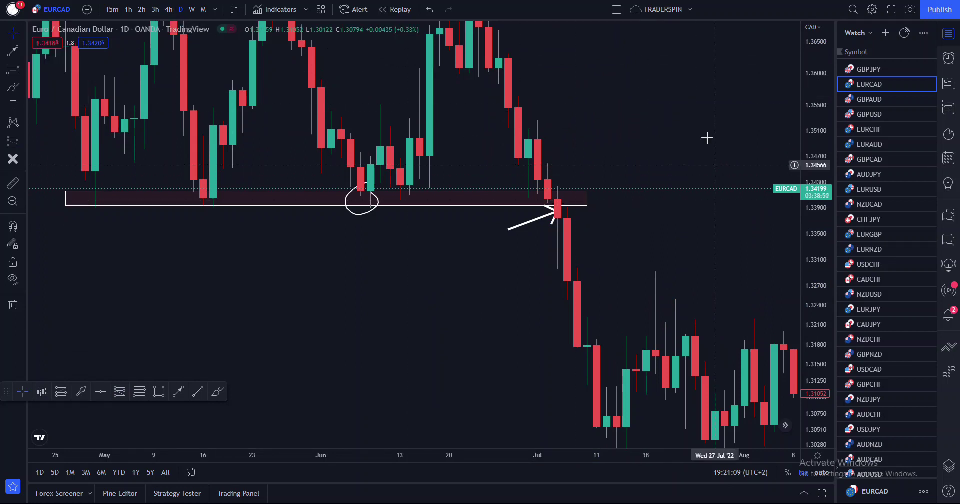
Step: Brush a loop around the candles falling from the late-June high through the support zone
drag(687, 166, 711, 190)
drag(739, 163, 652, 197)
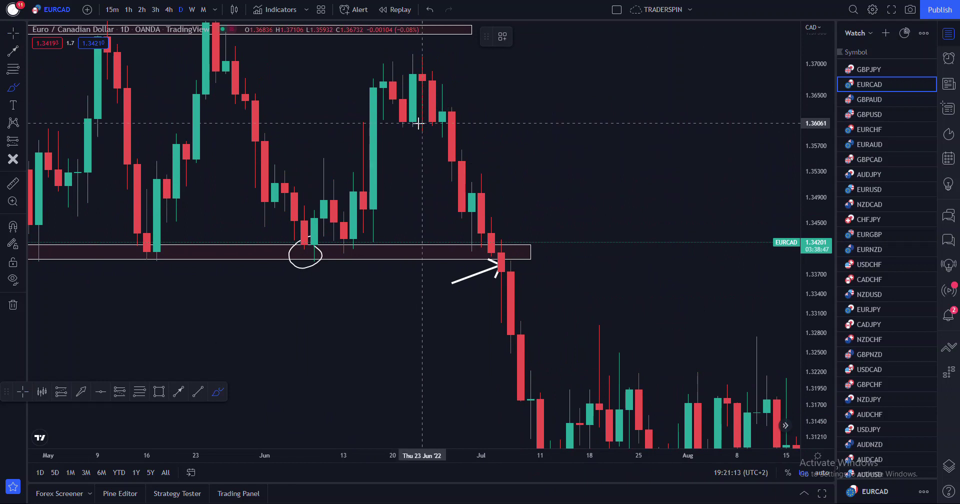
mouse_move(412, 101)
mouse_down()
mouse_move(471, 265)
mouse_move(524, 277)
mouse_move(490, 140)
mouse_move(461, 84)
mouse_move(424, 69)
mouse_up()
click(13, 33)
click(629, 165)
Step: Brush small marks on the candle wicks inside the decline, and undo them together with the surrounding loop
scroll(502, 206, up, 4)
drag(454, 171, 616, 165)
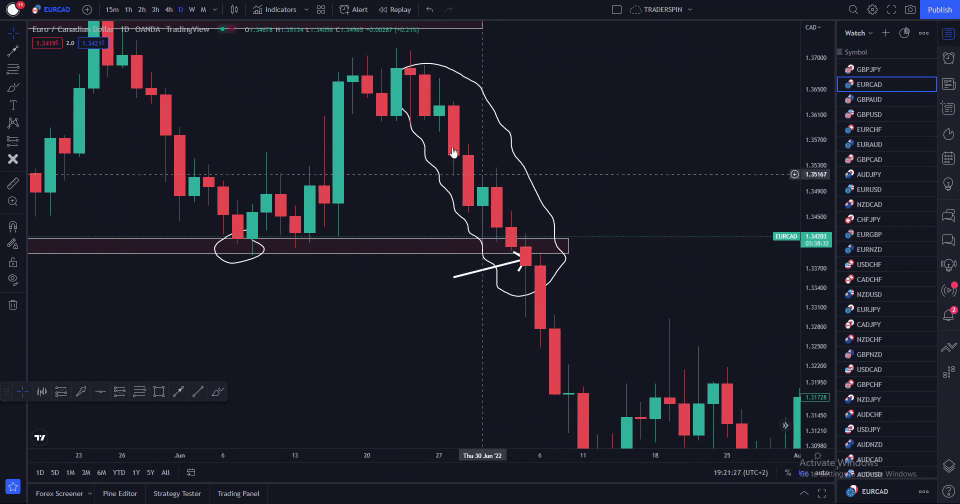
click(218, 391)
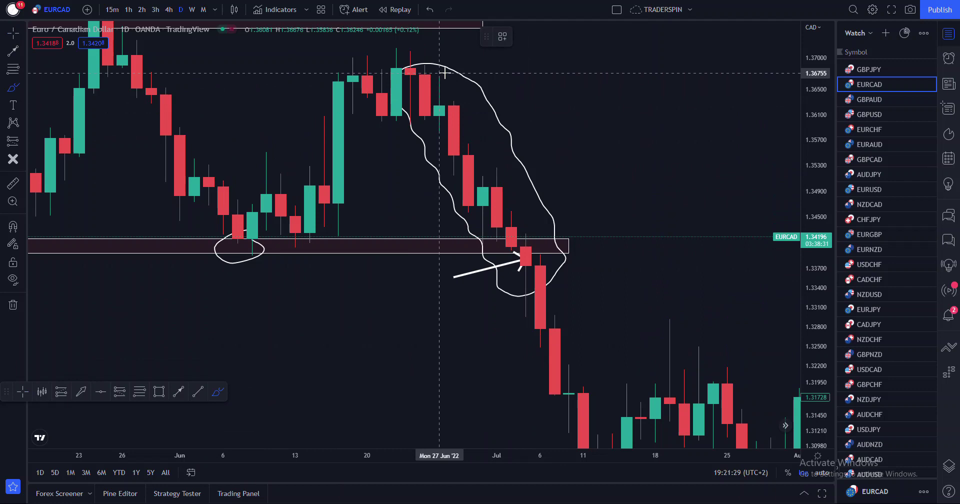
drag(440, 76, 451, 82)
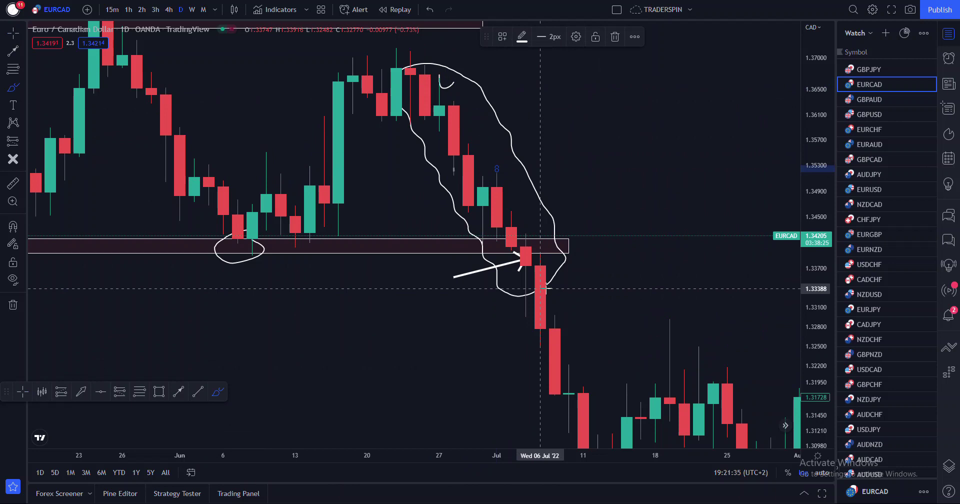
click(431, 10)
click(431, 10)
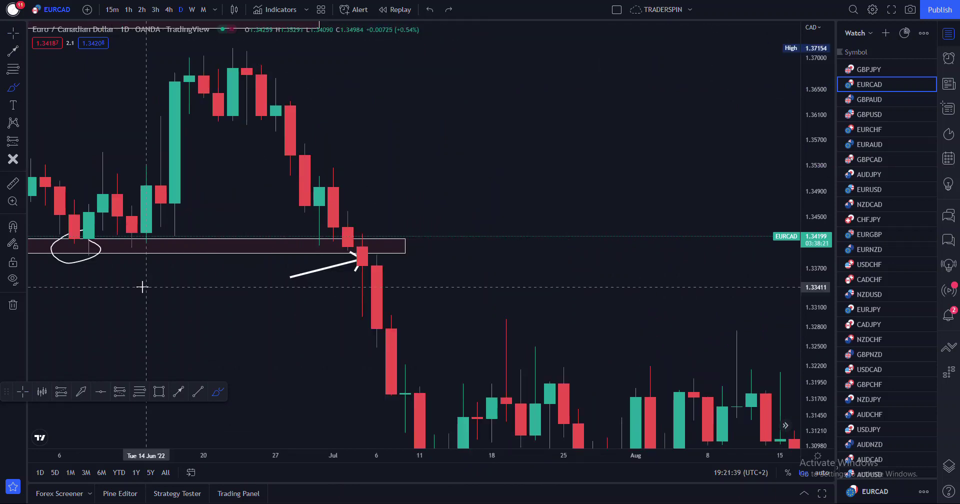
Step: Switch the chart to the 4-hour timeframe and locate the early-July breakdown at the support zone
click(168, 10)
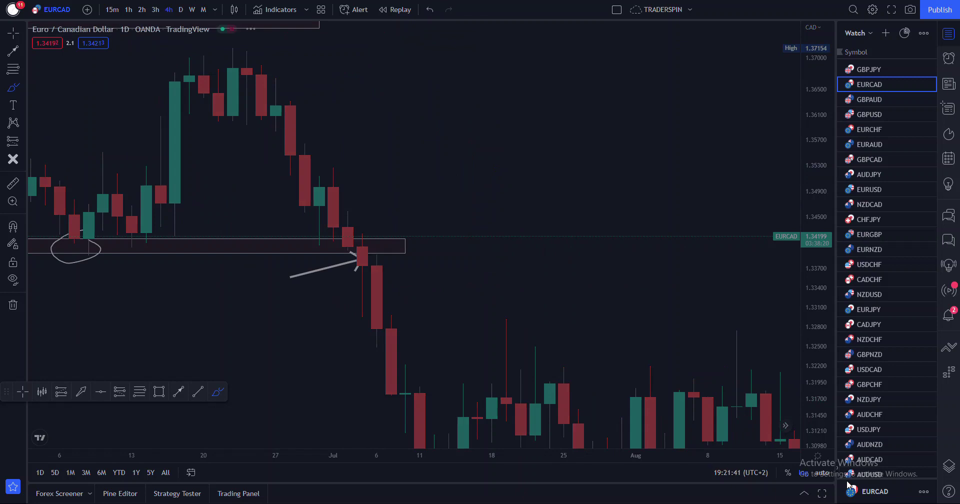
scroll(532, 395, down, 5)
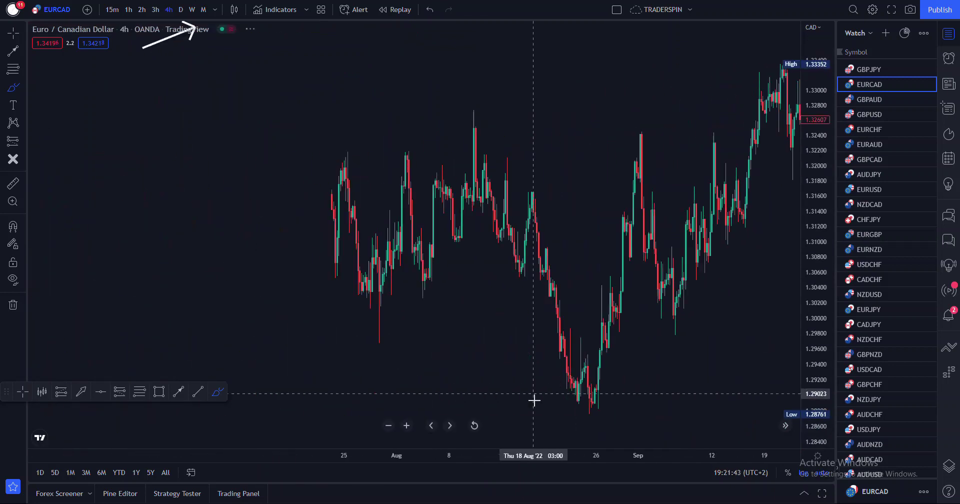
scroll(533, 400, down, 2)
click(12, 36)
drag(324, 158, 641, 210)
scroll(505, 347, up, 4)
scroll(601, 195, up, 8)
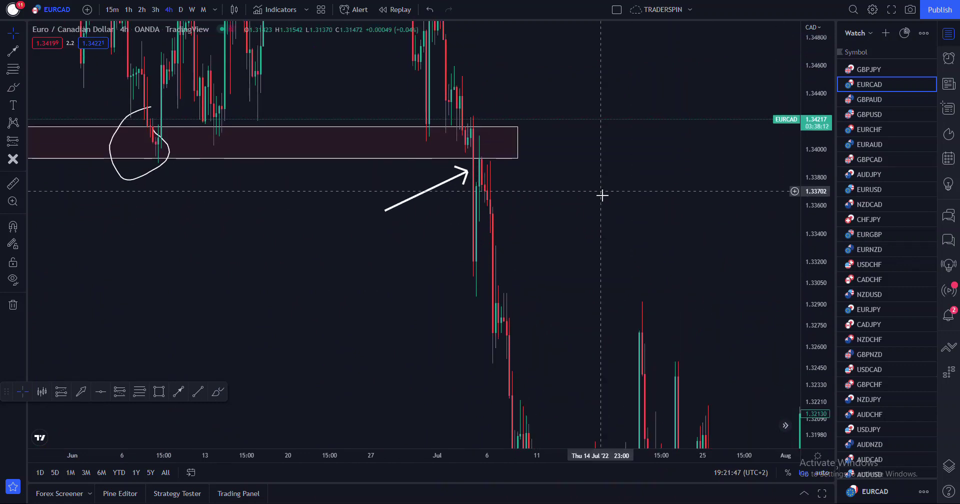
drag(553, 334, 517, 285)
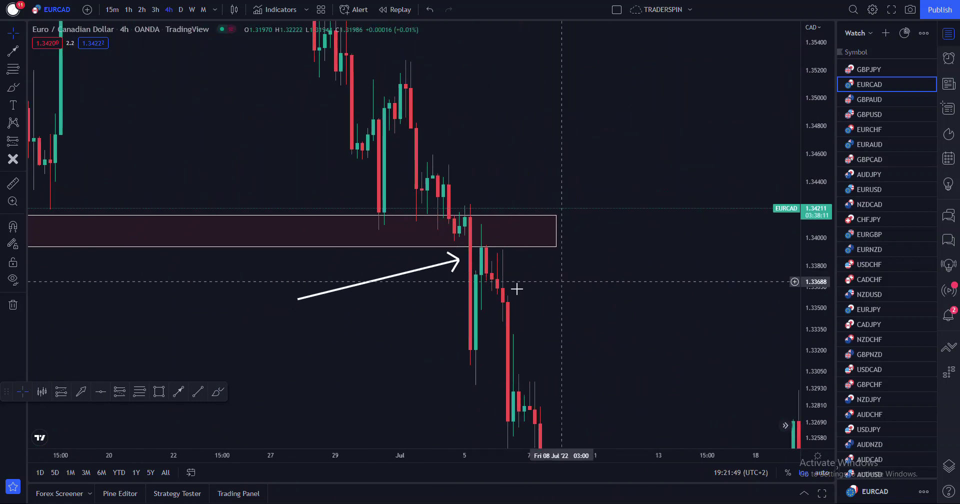
Step: Brush a vertical stroke along the large bearish 5 July candle that breaks down through the support zone
click(224, 390)
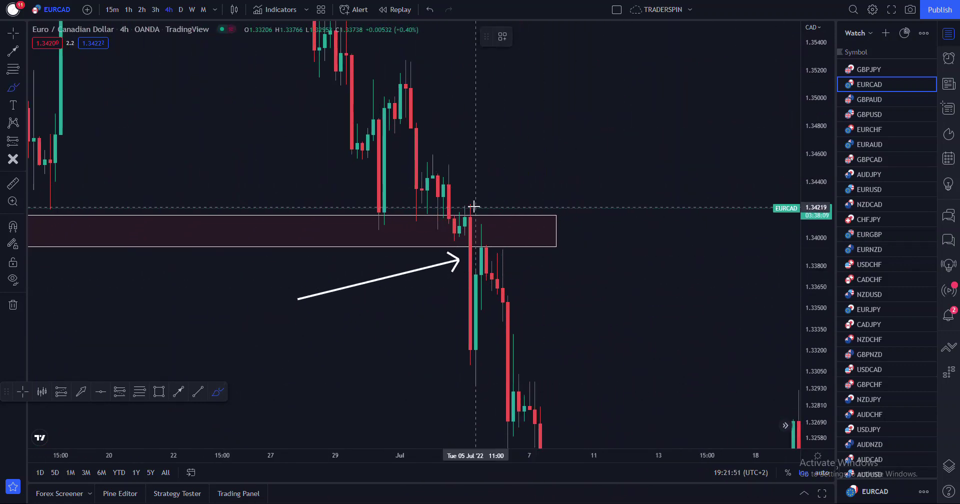
drag(470, 205, 465, 363)
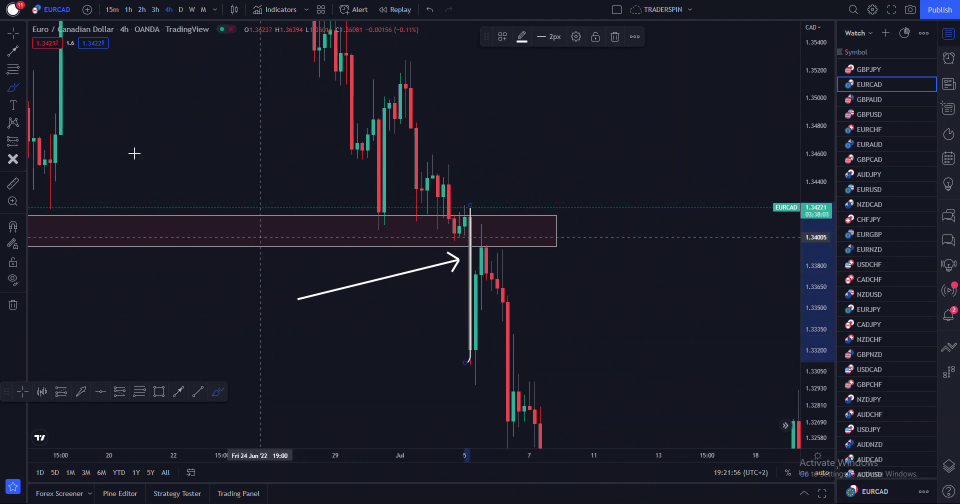
click(8, 36)
click(632, 270)
Step: Brush a stroke from the foot of the breakdown candle up to the support zone's lower edge to mark the retest
scroll(609, 295, up, 3)
drag(503, 325, 624, 296)
click(218, 391)
drag(433, 329, 462, 214)
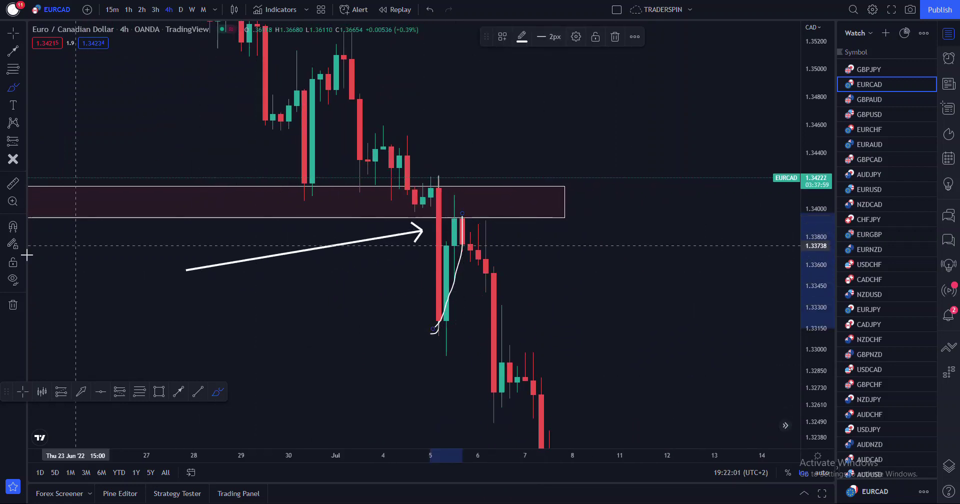
Step: Clear all drawings from the chart and brush a stroke down the 5 July breakdown candle and up the rebound
click(12, 305)
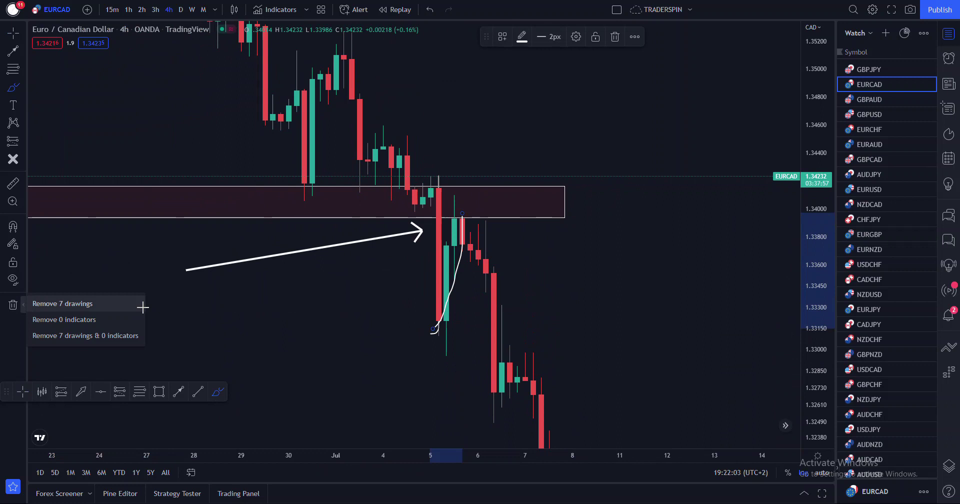
click(143, 307)
click(217, 393)
mouse_move(407, 158)
mouse_down()
mouse_move(422, 182)
mouse_move(444, 344)
mouse_up()
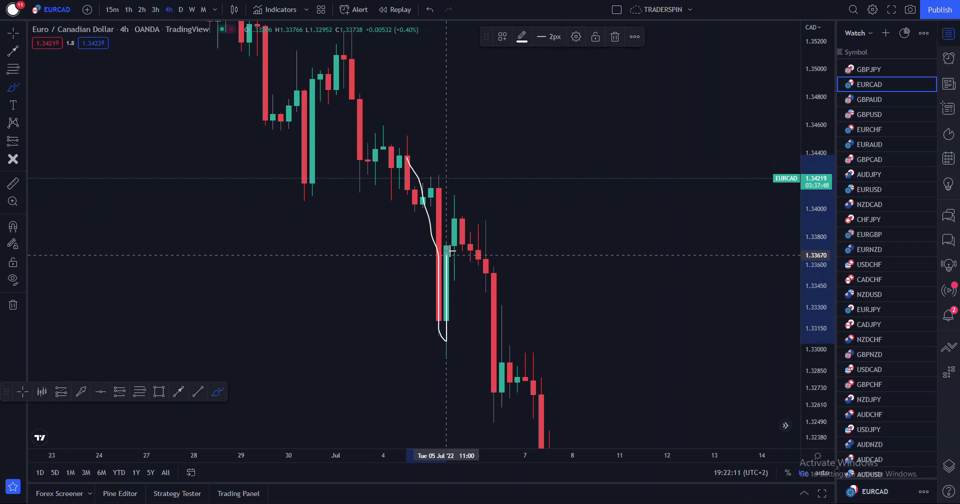
drag(457, 198, 462, 199)
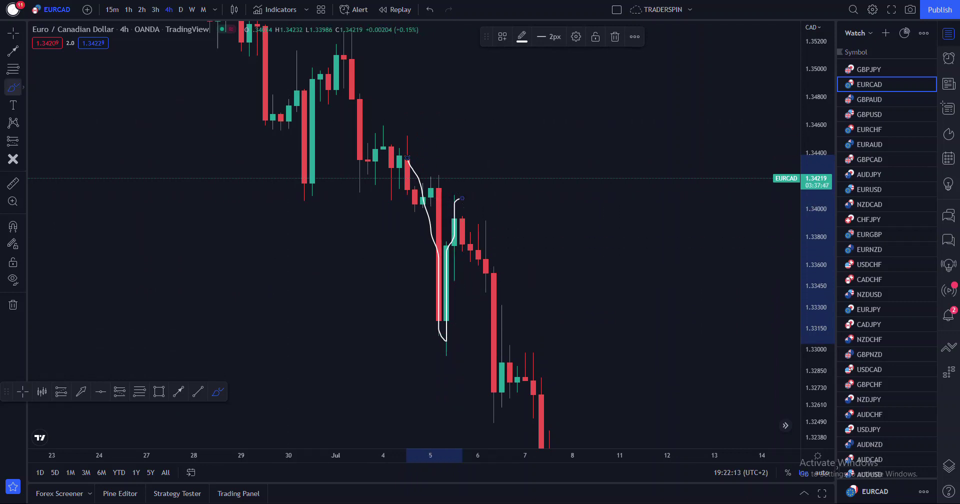
Step: Brush loops around the decline's swing lows and highs from 27 June to 5 July, and delete the stroke tracing the breakdown
scroll(417, 318, down, 3)
drag(830, 109, 827, 300)
drag(748, 218, 705, 298)
scroll(704, 298, down, 3)
drag(820, 137, 821, 203)
drag(720, 235, 619, 195)
click(218, 391)
drag(373, 130, 376, 132)
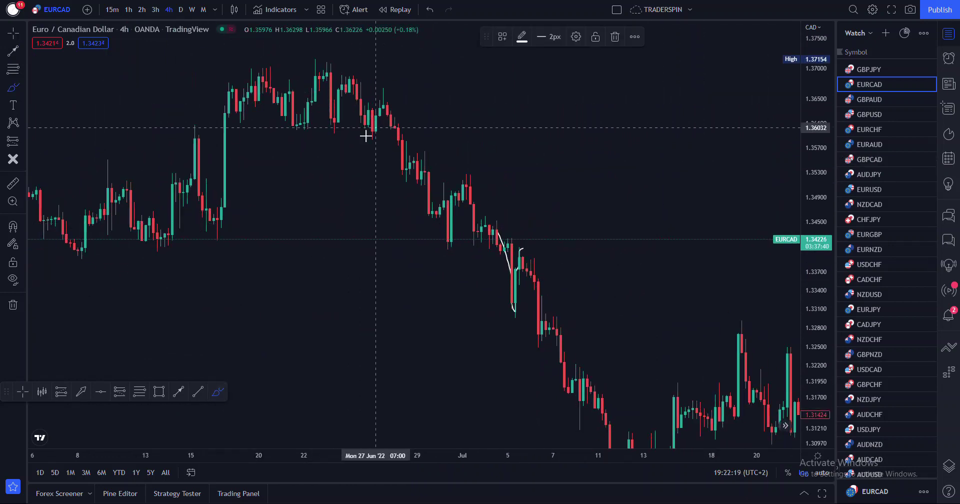
drag(381, 86, 390, 93)
drag(445, 236, 455, 243)
drag(474, 167, 485, 175)
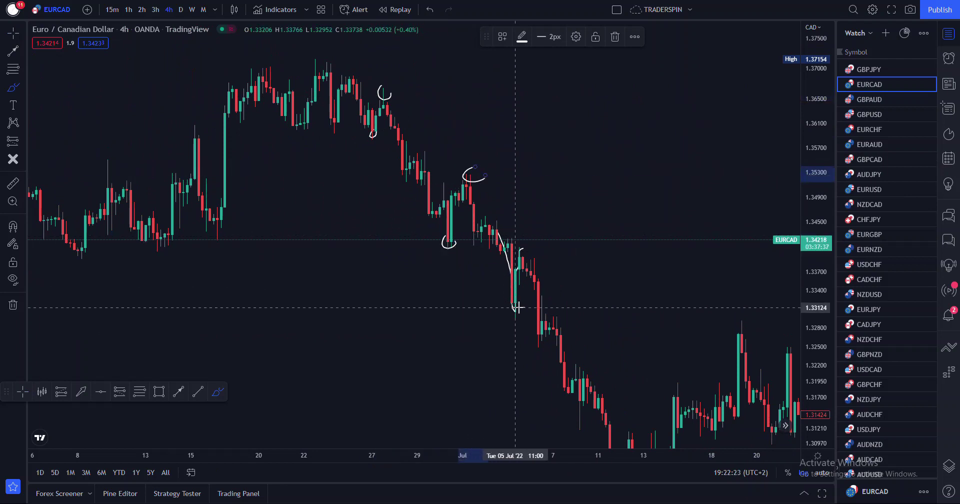
drag(522, 307, 520, 306)
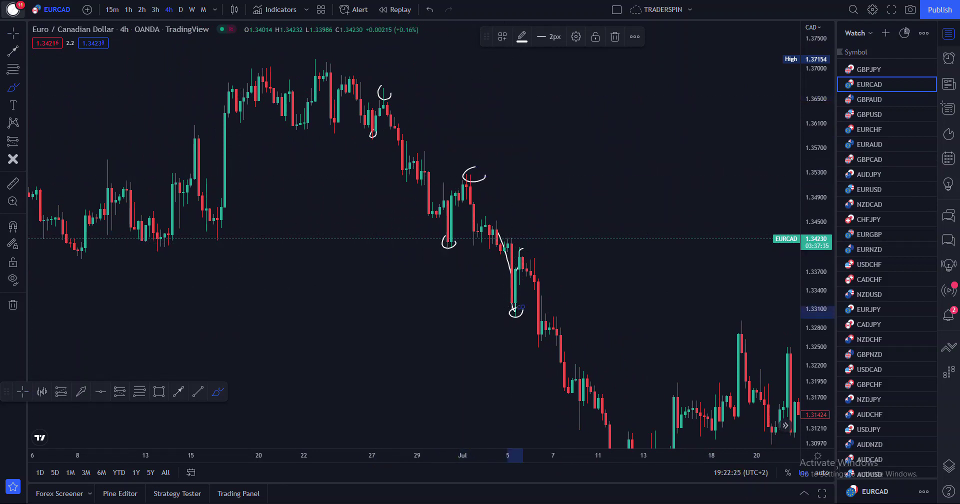
click(615, 36)
Step: Draw a thin rectangle along the 30 June swing low, reaching from 29 June to about 8 July
scroll(448, 262, up, 5)
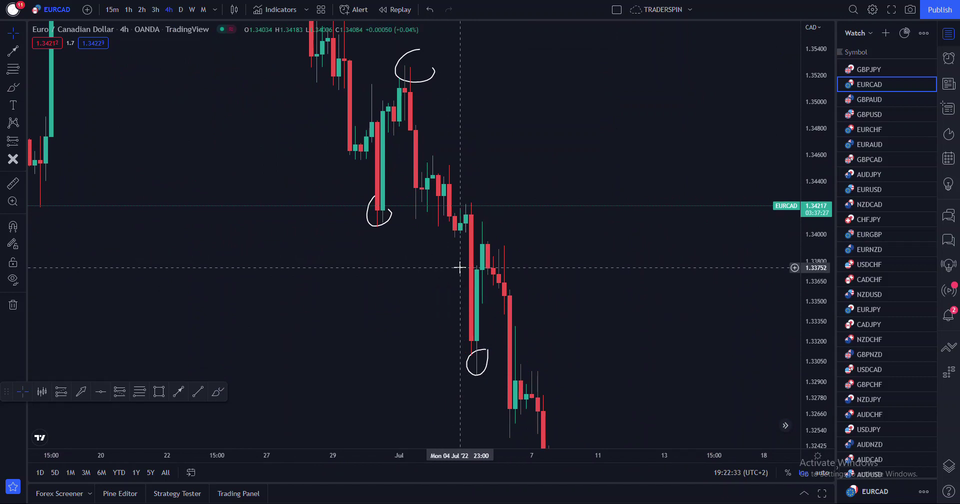
click(159, 391)
drag(350, 215, 570, 226)
Step: Draw an arrow pointing down to the top of the first bearish candle after the rebound towards the zone
drag(818, 147, 819, 310)
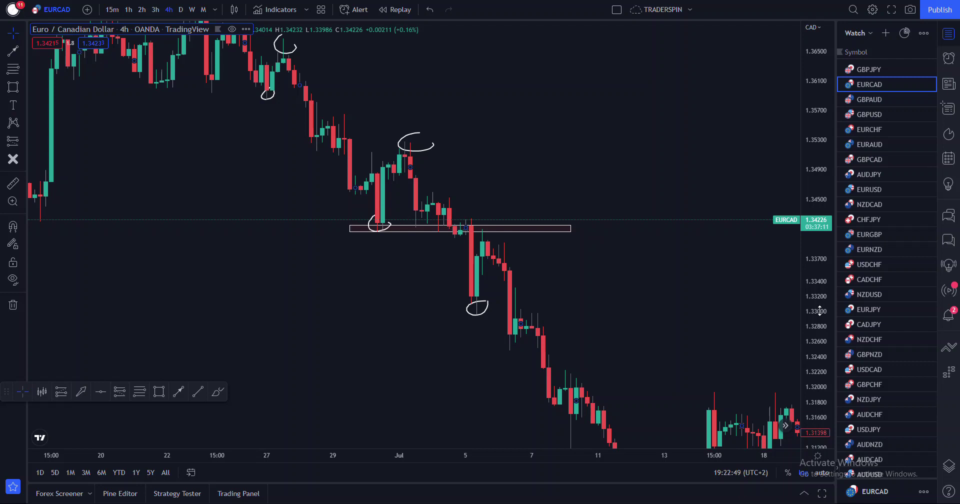
scroll(657, 370, up, 4)
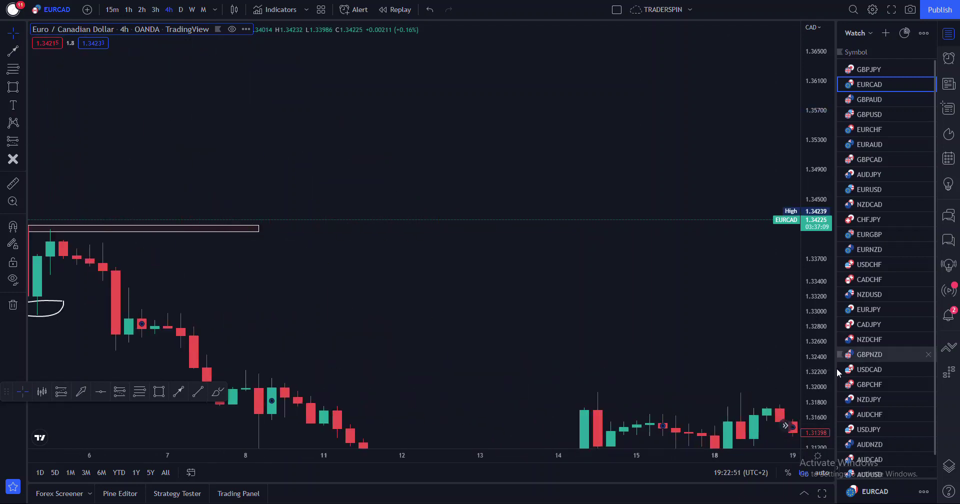
drag(816, 375, 805, 240)
drag(159, 376, 634, 358)
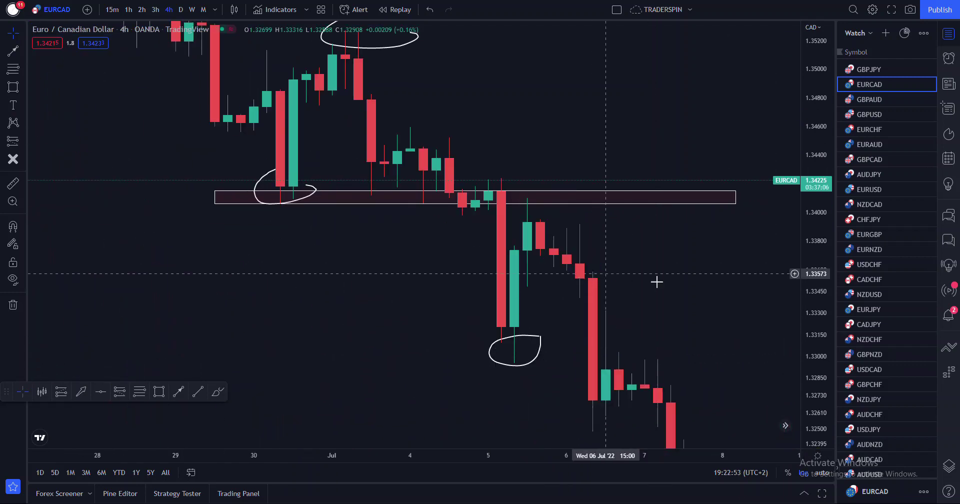
scroll(755, 283, up, 2)
drag(635, 298, 679, 290)
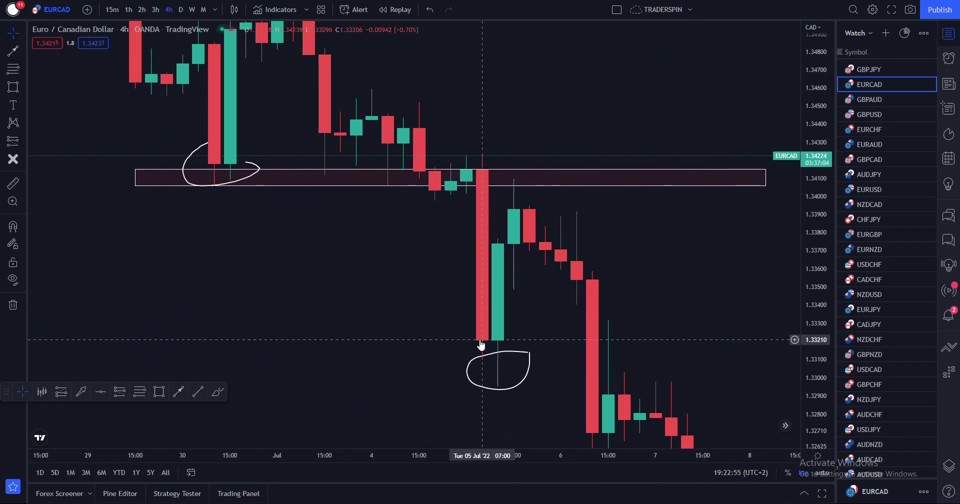
click(178, 391)
click(624, 166)
click(530, 207)
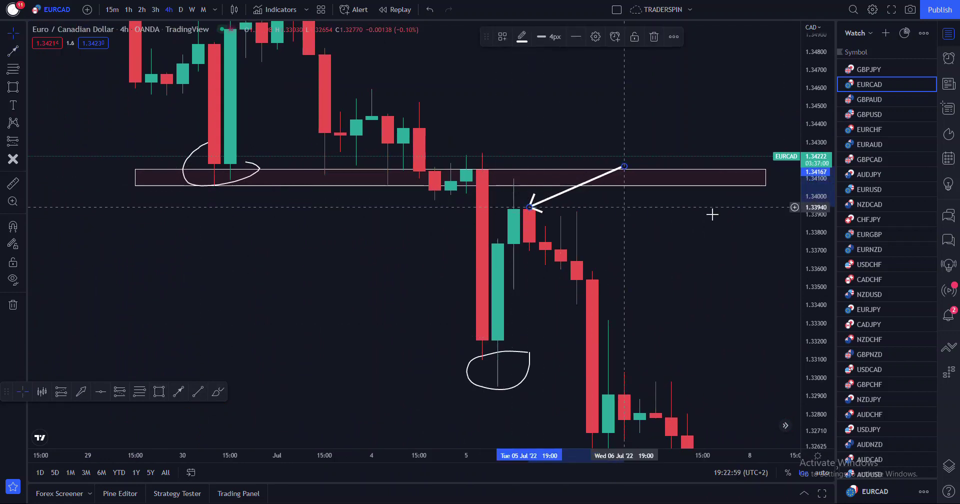
Step: Draw an arrow down the large bearish 5 July candle to its low, and delete it
click(178, 392)
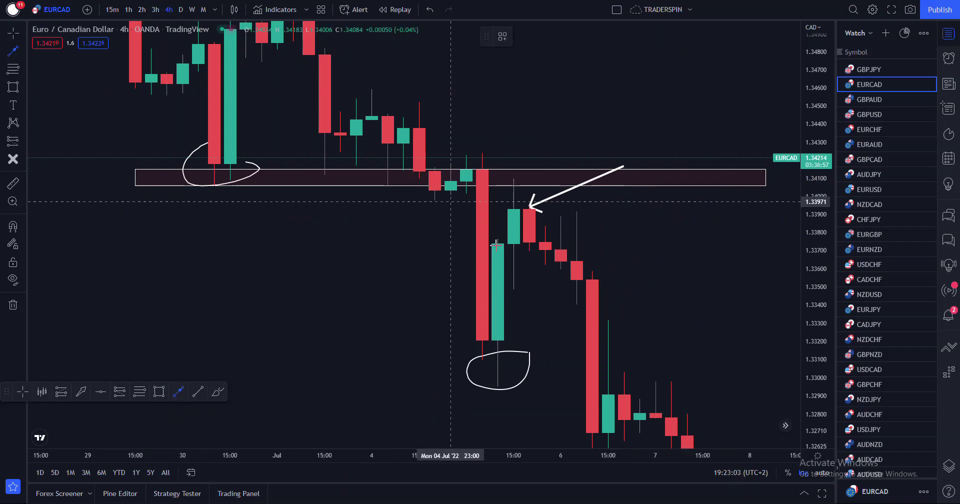
click(450, 149)
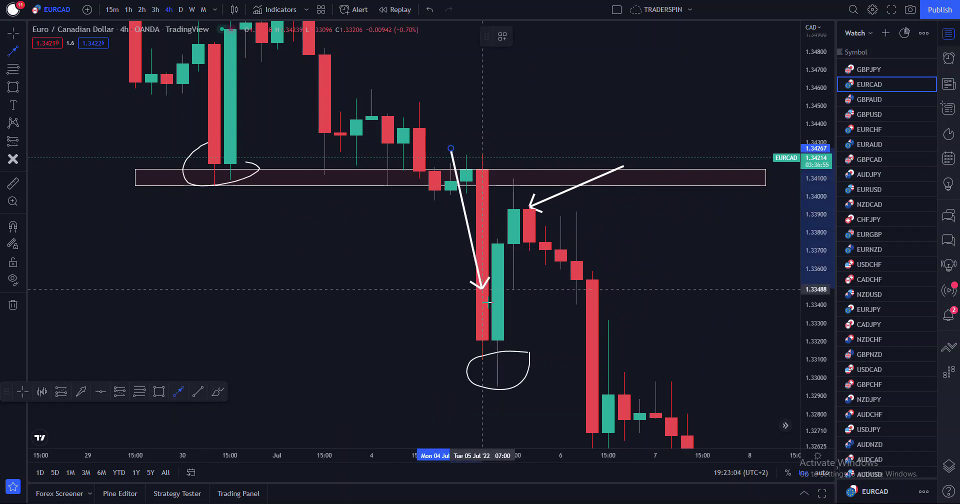
click(497, 347)
click(658, 38)
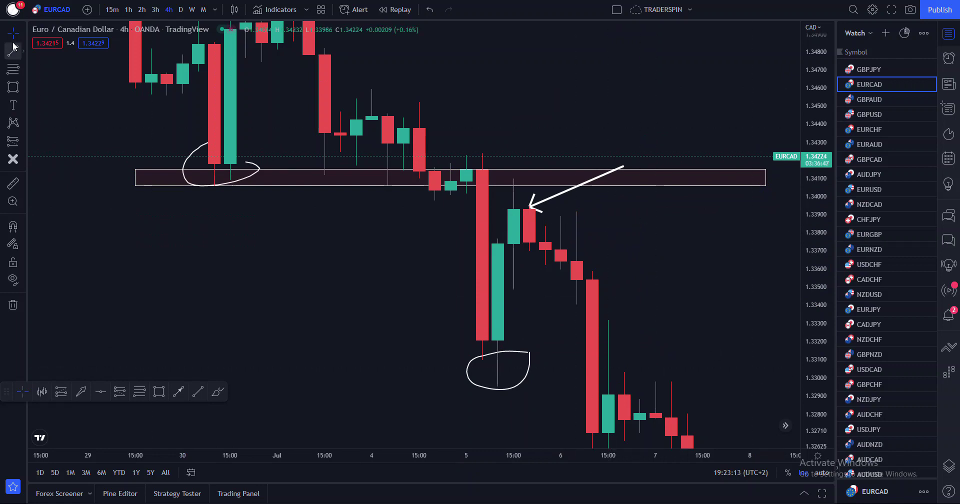
Step: Place a short position at the 5 July 15:00 candle with its stop 35 pips above the entry, inside the zone
drag(818, 338, 814, 234)
drag(741, 279, 678, 254)
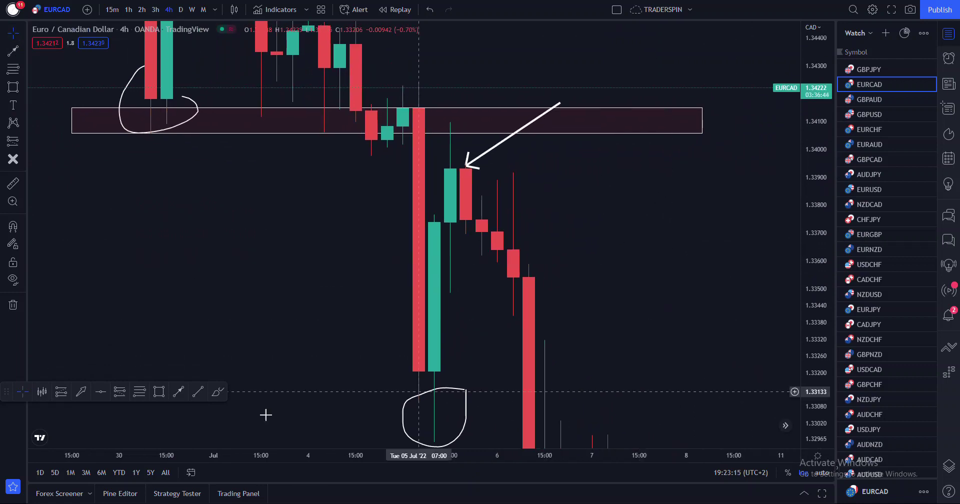
click(120, 393)
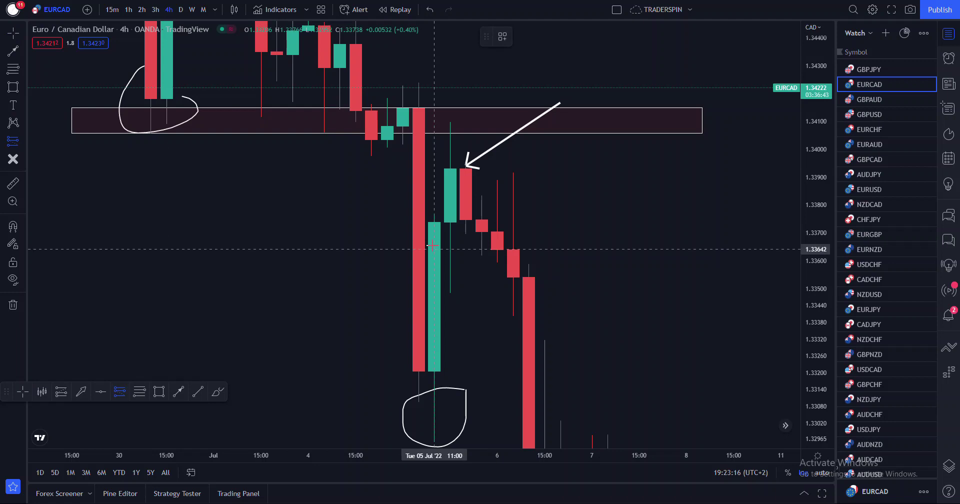
click(450, 225)
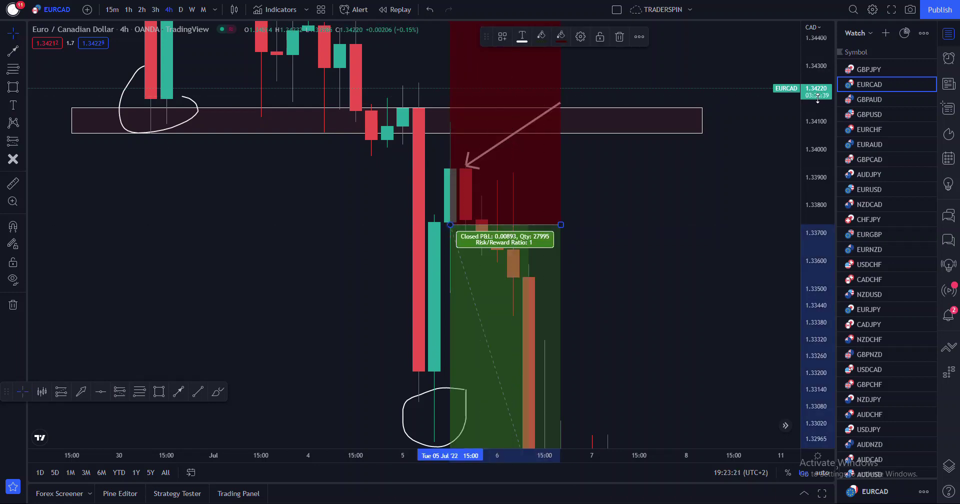
drag(450, 92, 456, 177)
Step: Extend the short position's target to about 174.3 pips below the entry and widen the position to late 7 July
scroll(711, 259, down, 5)
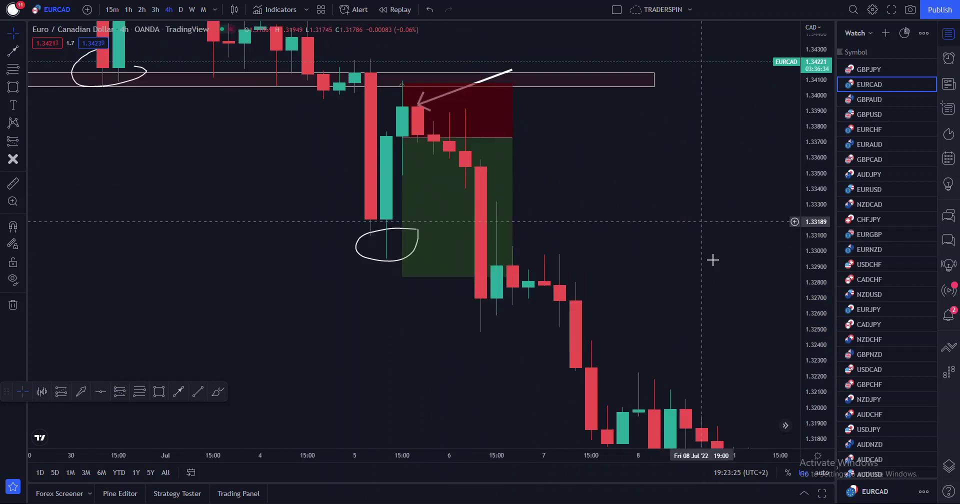
drag(588, 276, 588, 410)
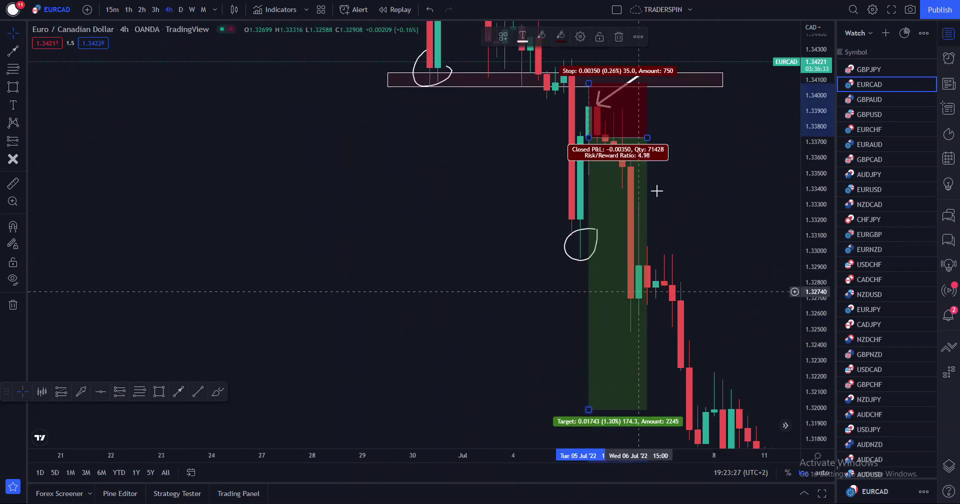
drag(646, 137, 696, 134)
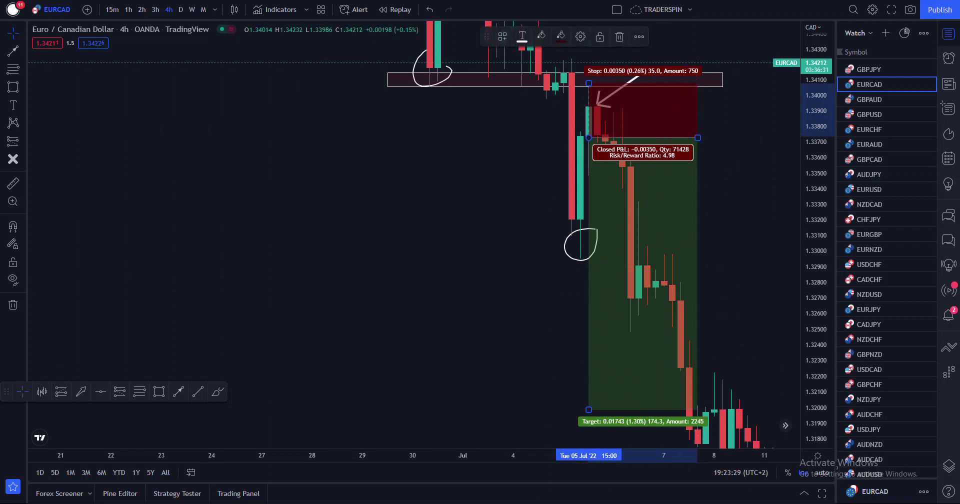
Step: Examine the short position against the whole decline and the price action into mid-July
scroll(161, 379, down, 1)
scroll(161, 380, down, 4)
drag(815, 115, 818, 260)
drag(776, 306, 662, 328)
scroll(670, 334, down, 4)
drag(810, 220, 809, 273)
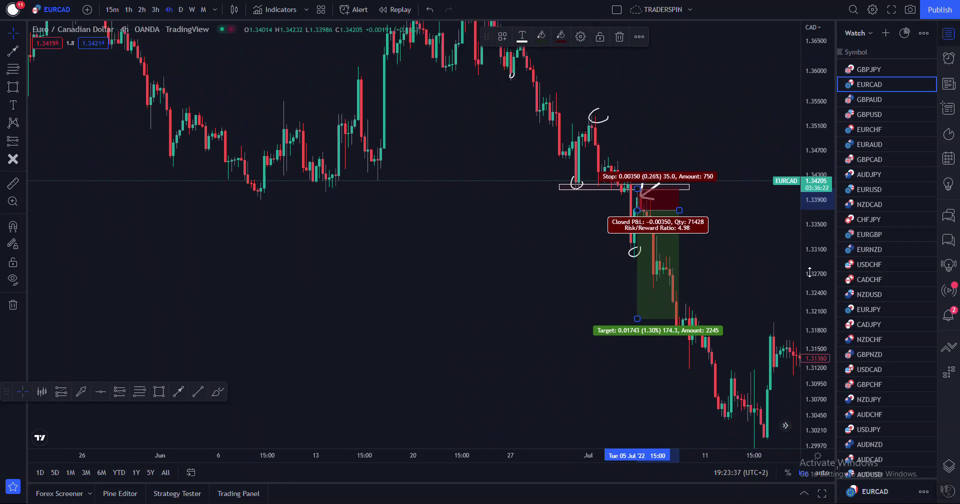